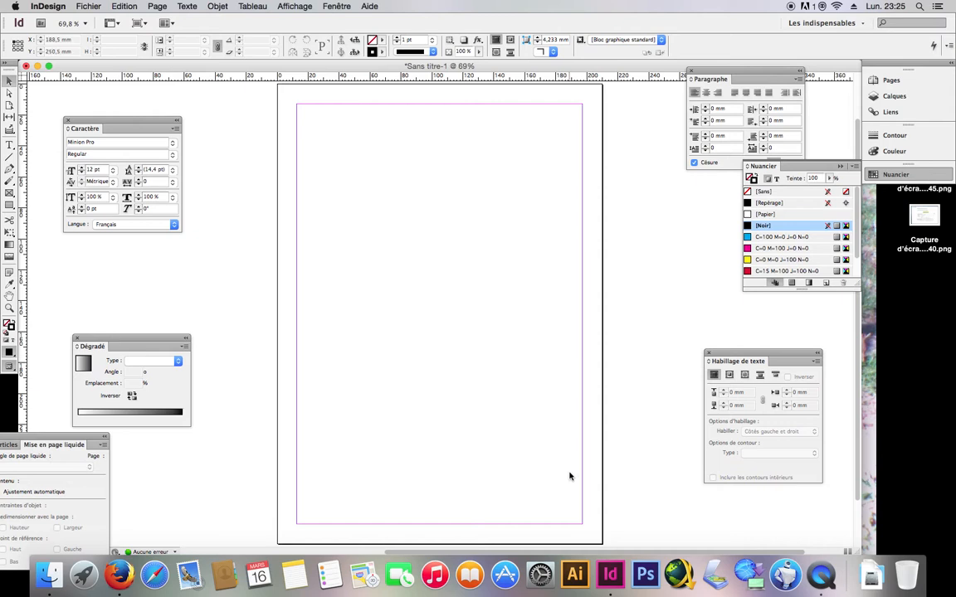
Step: Draw a graphic frame about 118 × 110 mm in the page's upper right area and place MACCOQUE610f.psd in it
{"action": "left_click", "coordinate": [9, 193]}
{"action": "left_click_drag", "start_coordinate": [404, 160], "coordinate": [588, 330]}
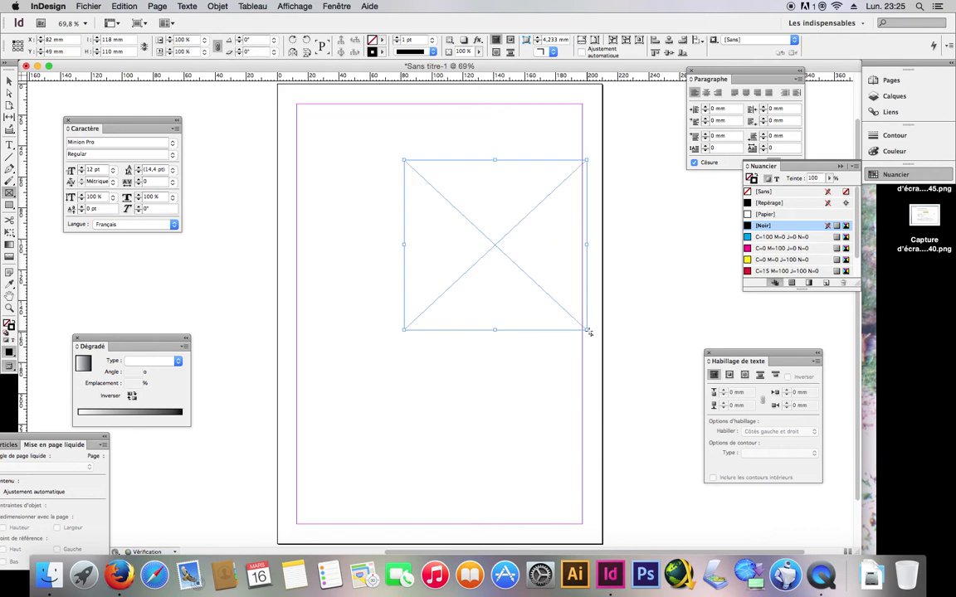
{"action": "key", "text": "super+d"}
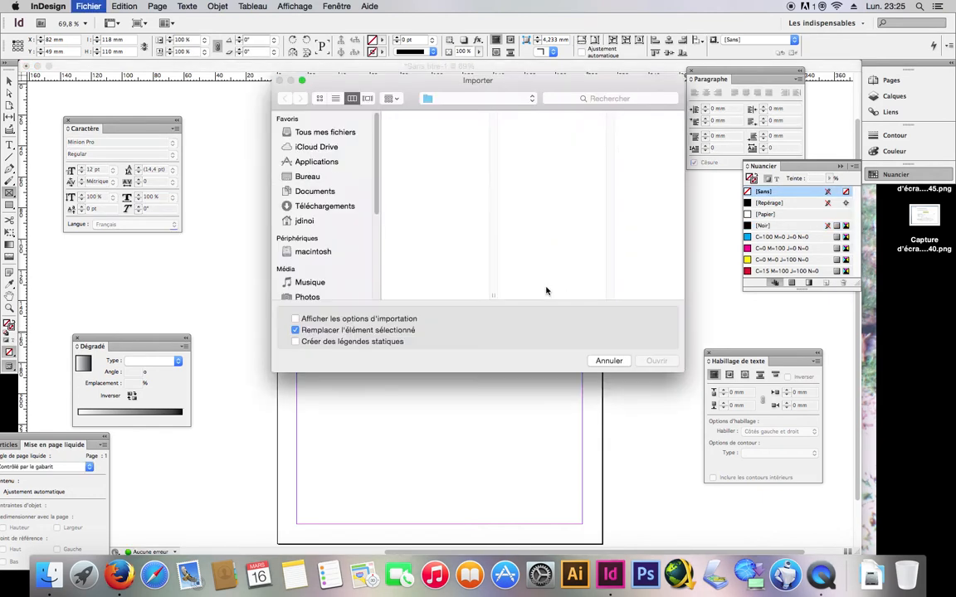
{"action": "left_click", "coordinate": [625, 177]}
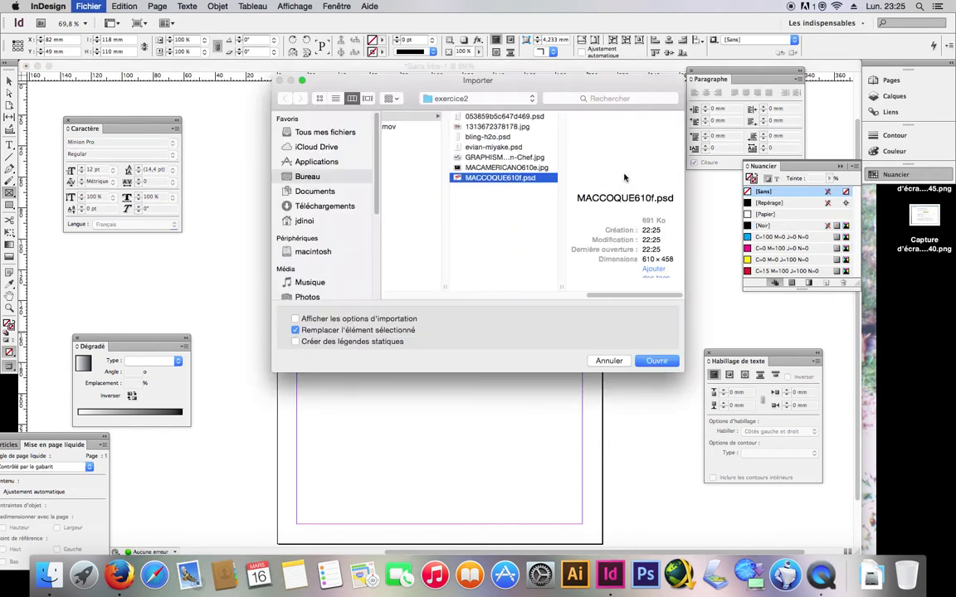
{"action": "left_click", "coordinate": [675, 362]}
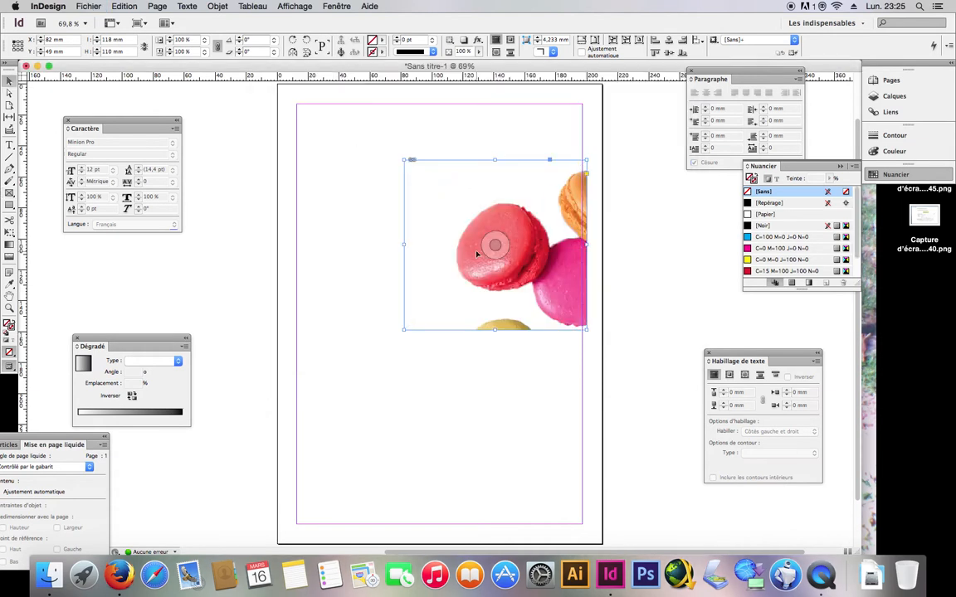
Step: Duplicate the macaron image frame directly below the original
{"action": "left_click_drag", "start_coordinate": [494, 243], "coordinate": [492, 420]}
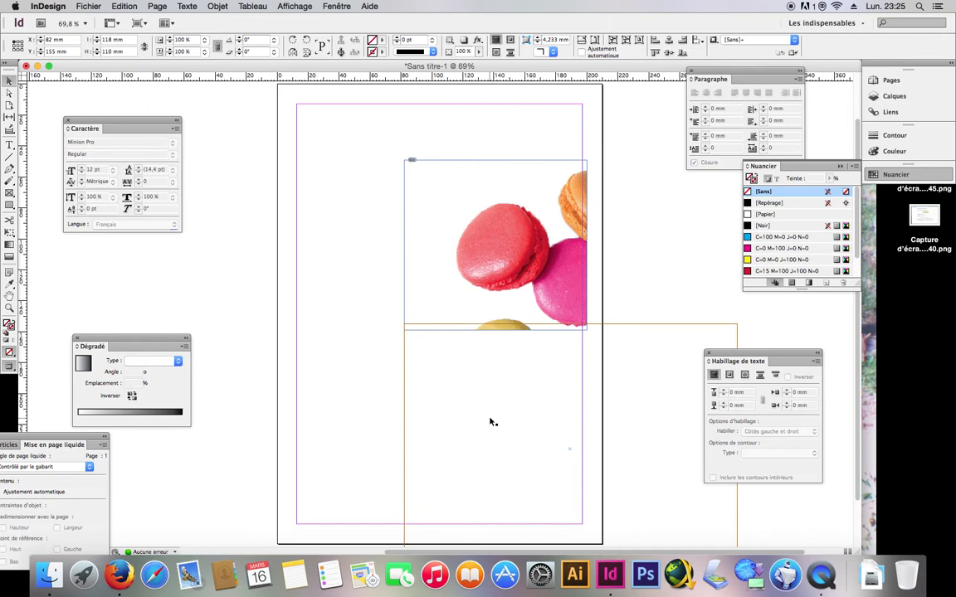
{"action": "key", "text": "super+z"}
{"action": "left_click", "coordinate": [452, 222]}
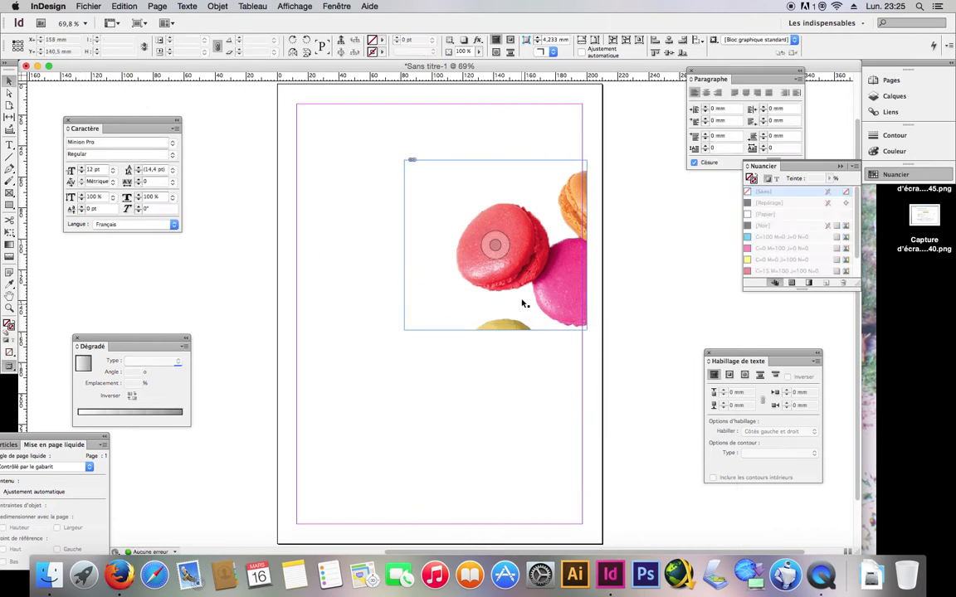
{"action": "left_click_drag", "start_coordinate": [516, 249], "coordinate": [533, 433]}
{"action": "left_click", "coordinate": [352, 93]}
Step: Create a text frame about 77 × 110 mm beside the upper image, filled with placeholder text, and duplicate it beside the lower image
{"action": "left_click", "coordinate": [11, 145]}
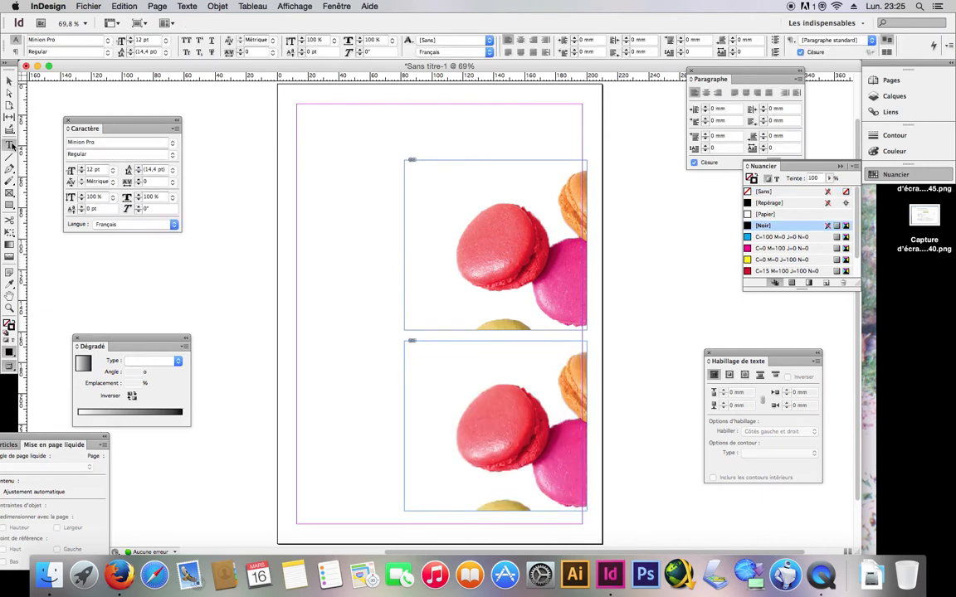
{"action": "left_click_drag", "start_coordinate": [303, 156], "coordinate": [423, 326]}
{"action": "right_click", "coordinate": [315, 205]}
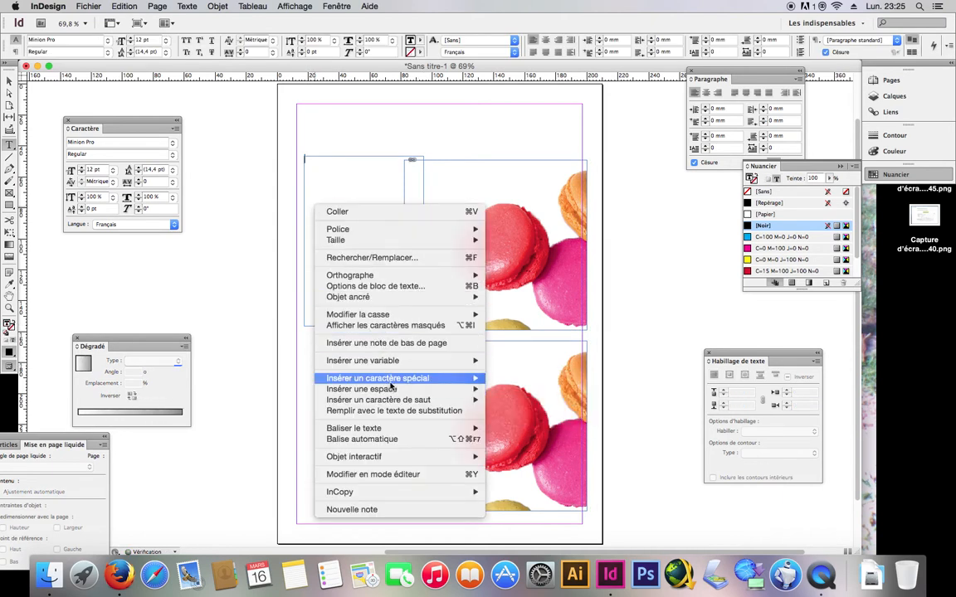
{"action": "left_click", "coordinate": [390, 411]}
{"action": "left_click", "coordinate": [9, 80]}
{"action": "left_click_drag", "start_coordinate": [380, 264], "coordinate": [380, 447]}
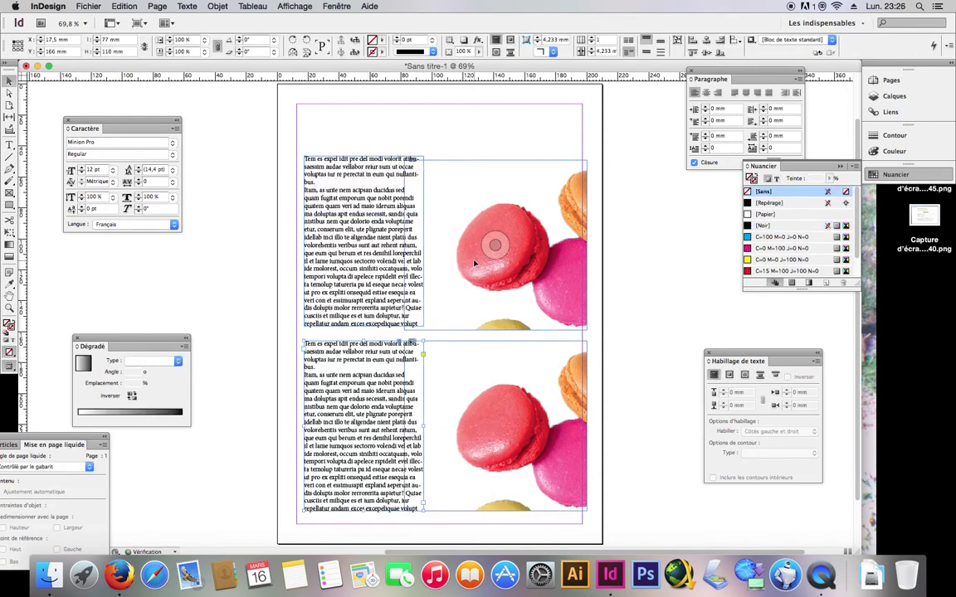
Step: Close the text wrap settings and bring them back on screen
{"action": "left_click", "coordinate": [465, 255]}
{"action": "left_click", "coordinate": [708, 354]}
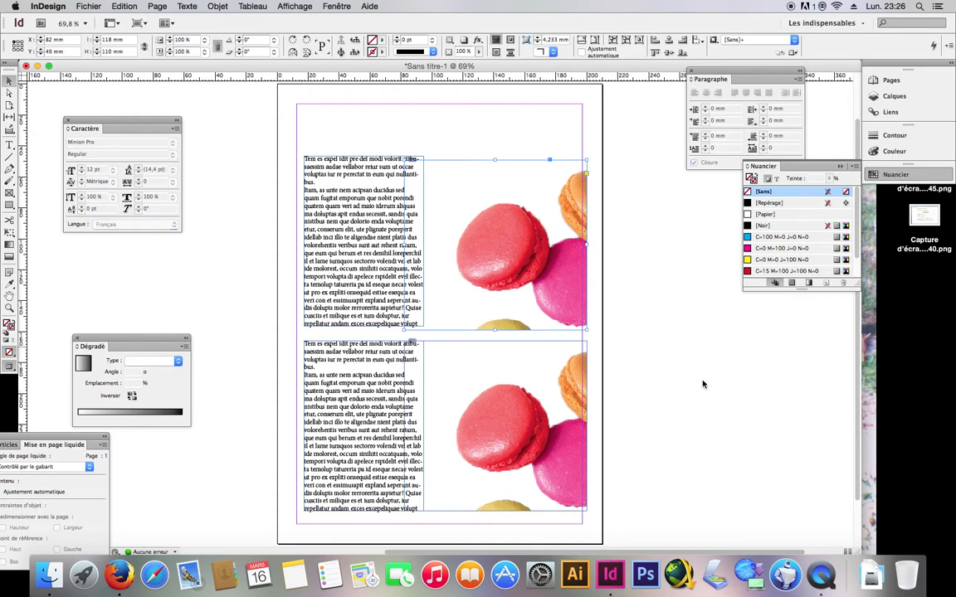
{"action": "left_click", "coordinate": [335, 6]}
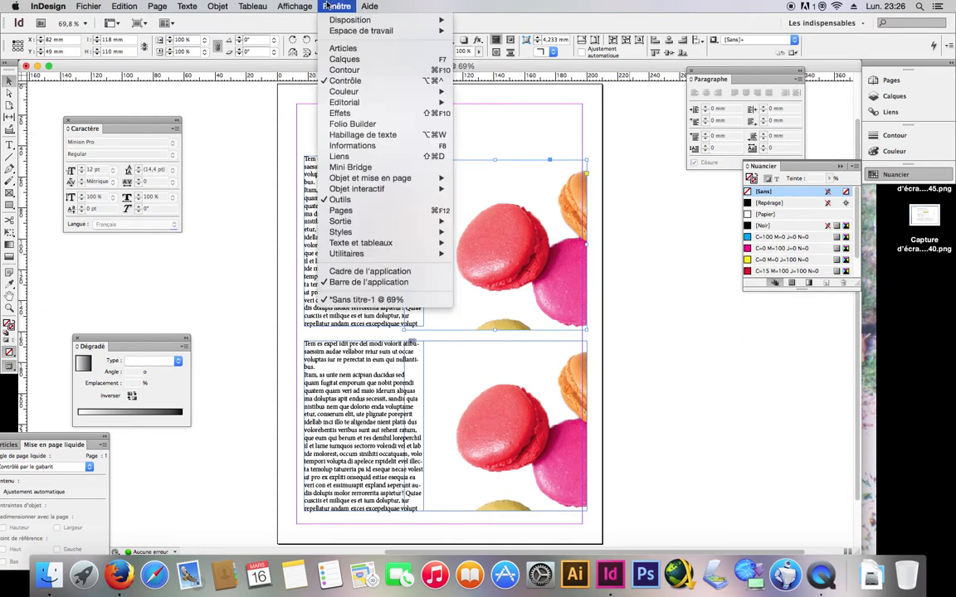
{"action": "left_click", "coordinate": [398, 135]}
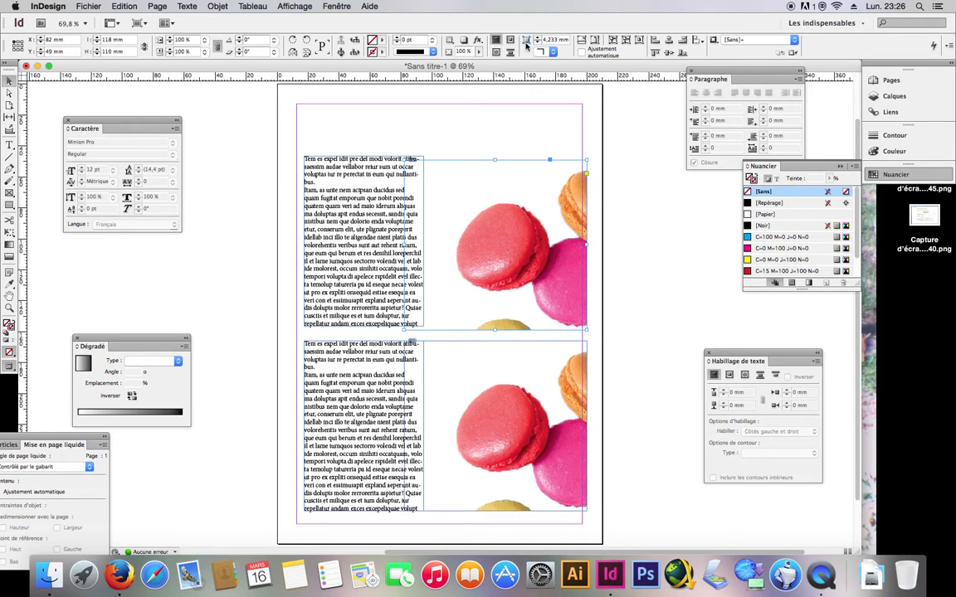
Step: Align the upper text frame's top edge with the upper image at Y 49 mm and give the frame bounding-box text wrap
{"action": "left_click", "coordinate": [330, 266]}
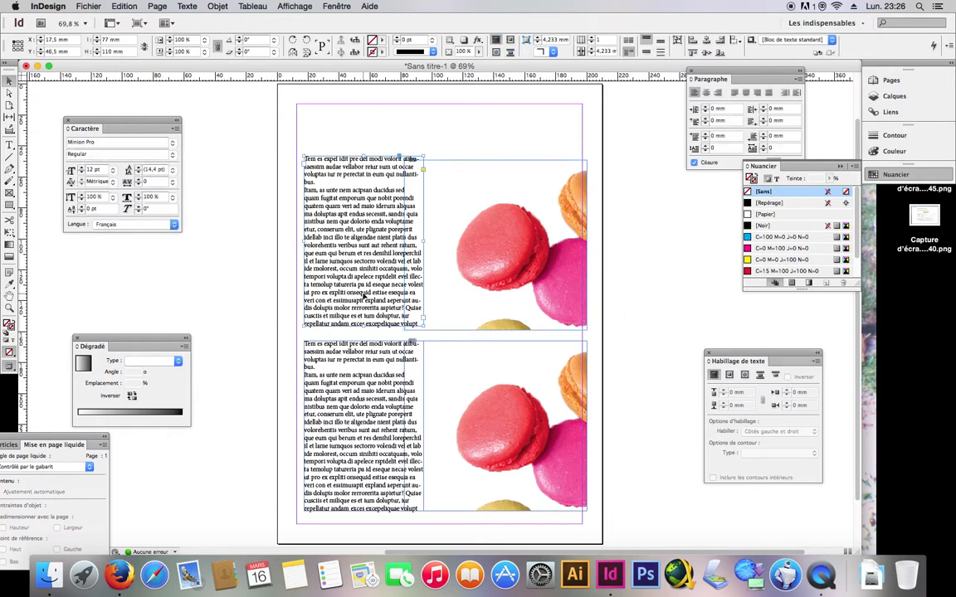
{"action": "left_click_drag", "start_coordinate": [364, 300], "coordinate": [363, 300]}
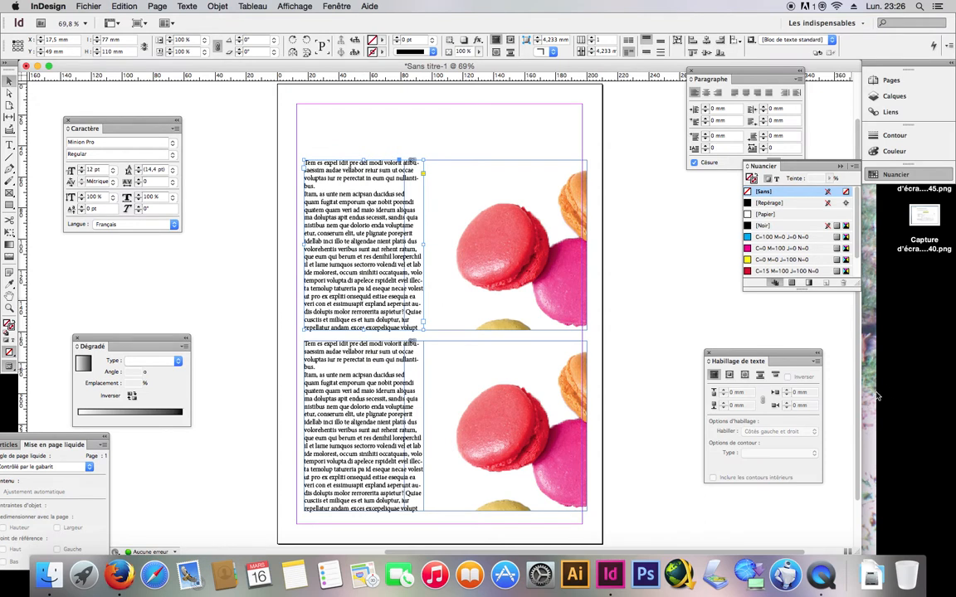
{"action": "left_click", "coordinate": [729, 375]}
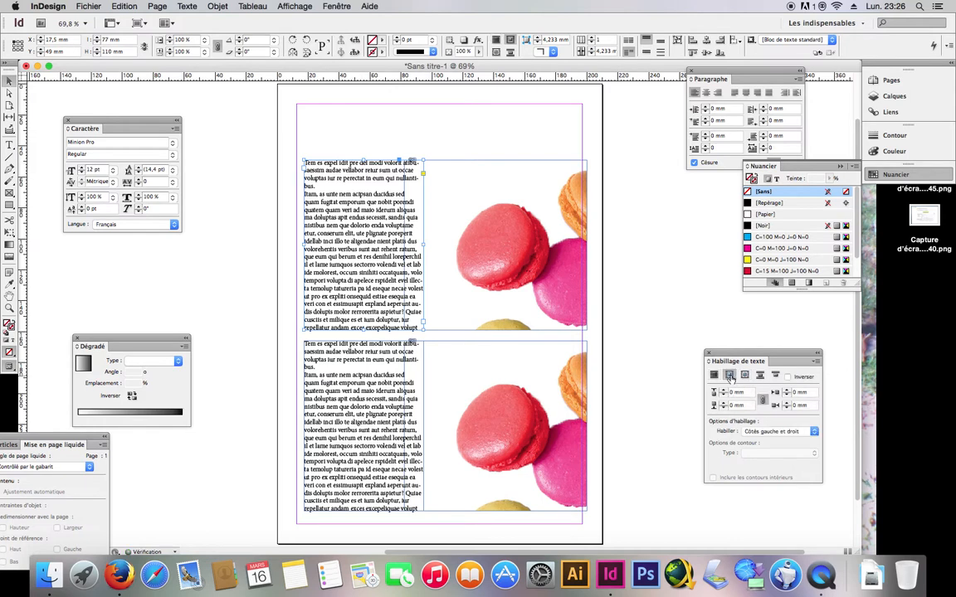
Step: Set the upper macaron image to wrap text around its object shape
{"action": "left_click", "coordinate": [478, 294]}
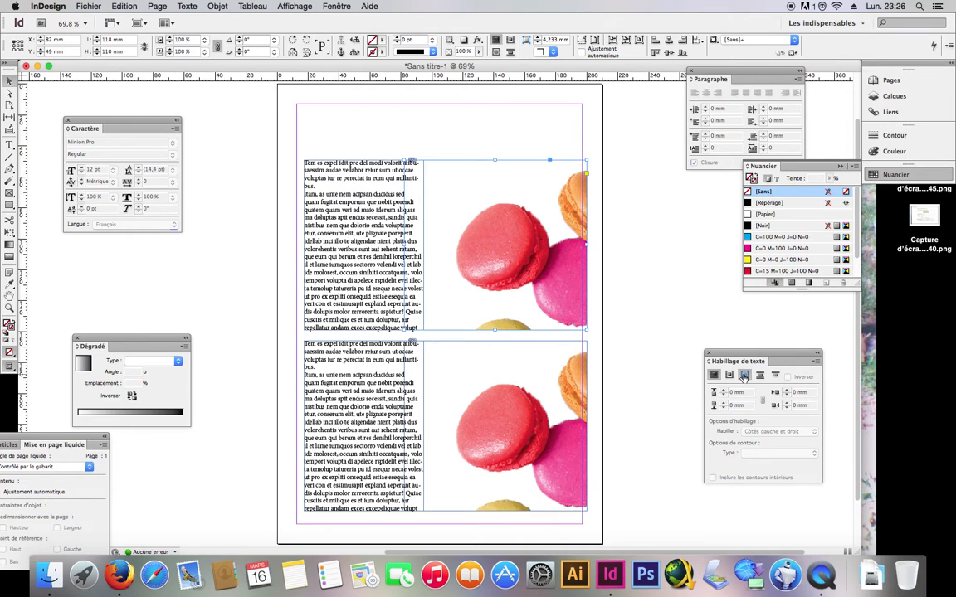
{"action": "left_click", "coordinate": [739, 377]}
Step: Move the upper text frame to X 31 mm so it overlaps the image, and right-align its text
{"action": "left_click", "coordinate": [366, 280]}
{"action": "left_click_drag", "start_coordinate": [368, 280], "coordinate": [389, 287]}
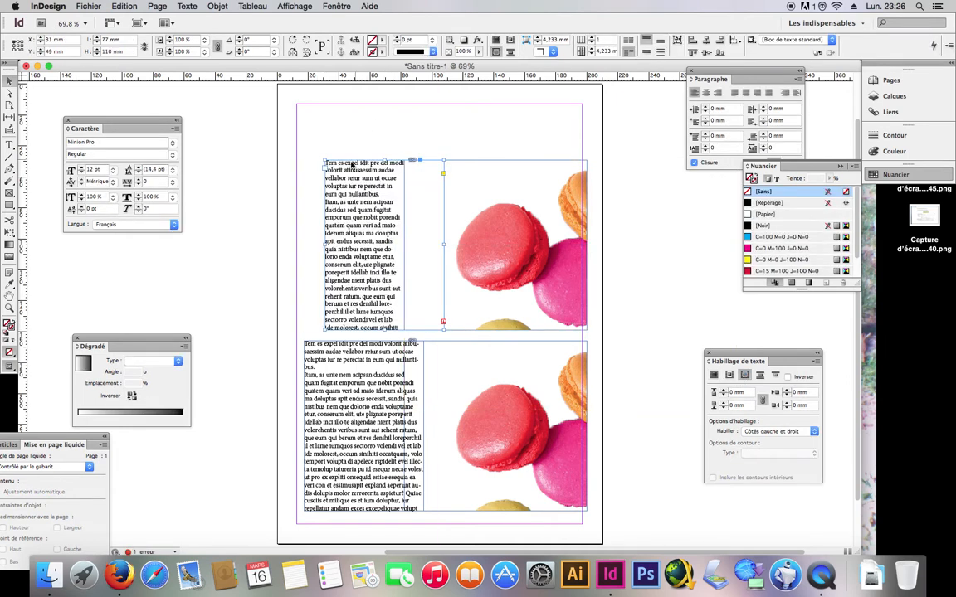
{"action": "left_click", "coordinate": [717, 93]}
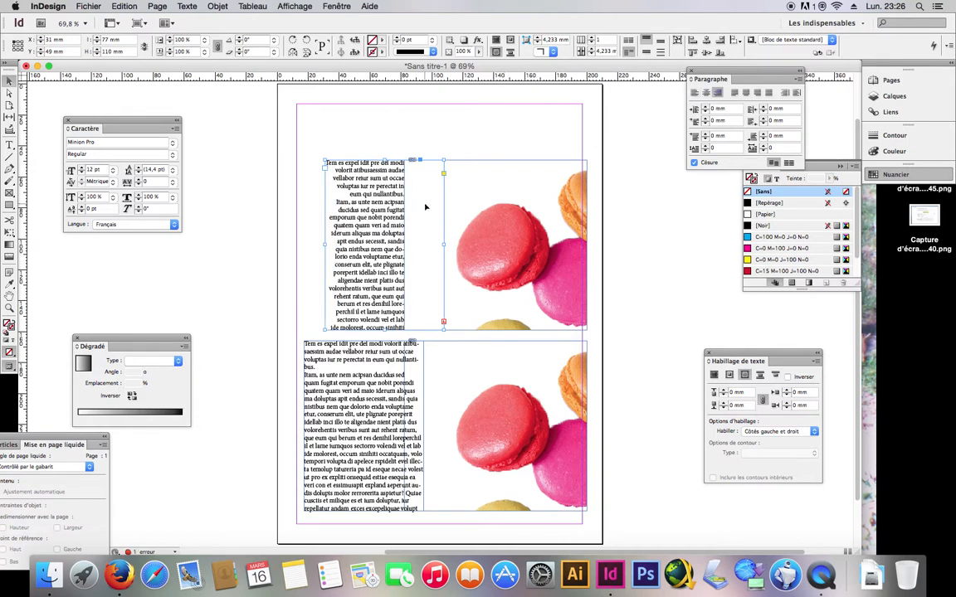
Step: Reshape the upper image's wrap contour along the red macaron, moving its upper-left point to about X 116, Y 83.5 mm and its lower-left point inward
{"action": "left_click", "coordinate": [11, 93]}
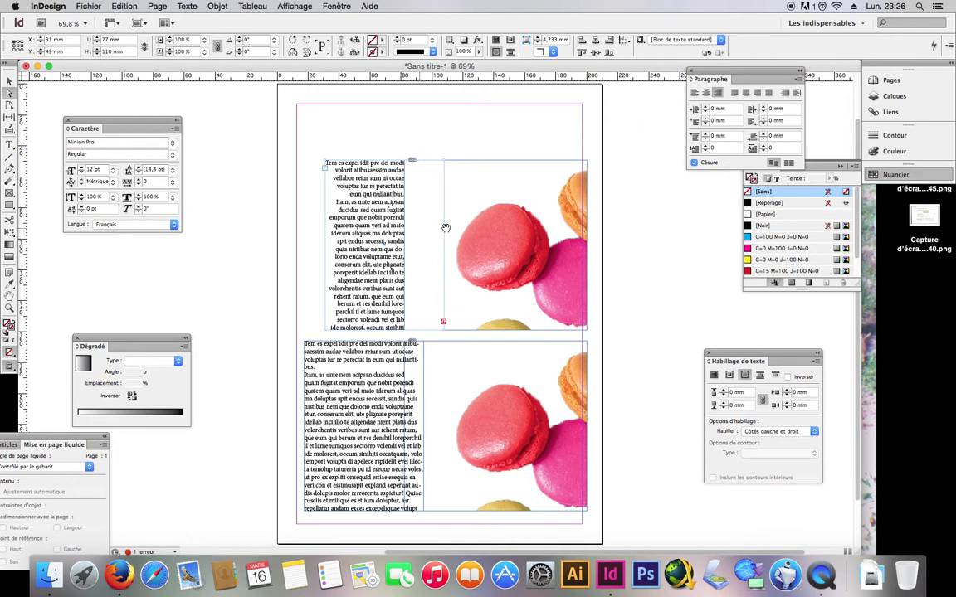
{"action": "left_click", "coordinate": [421, 177]}
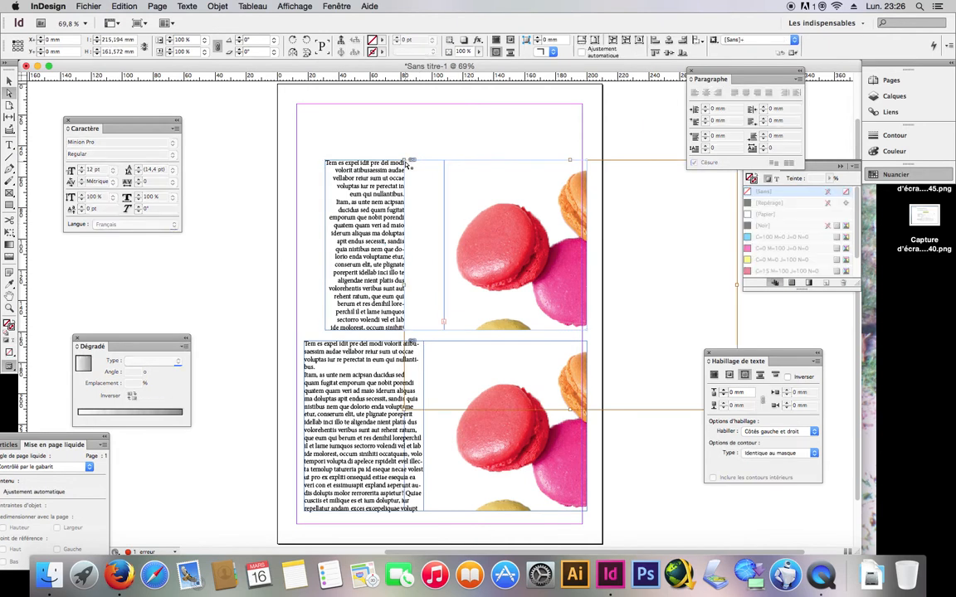
{"action": "left_click_drag", "start_coordinate": [409, 162], "coordinate": [486, 205]}
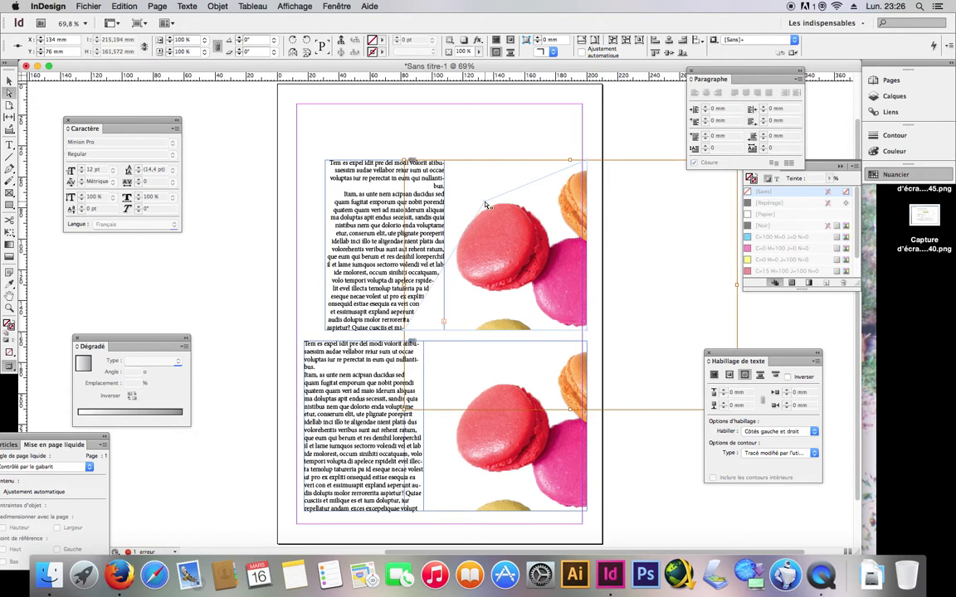
{"action": "left_click_drag", "start_coordinate": [406, 332], "coordinate": [444, 322]}
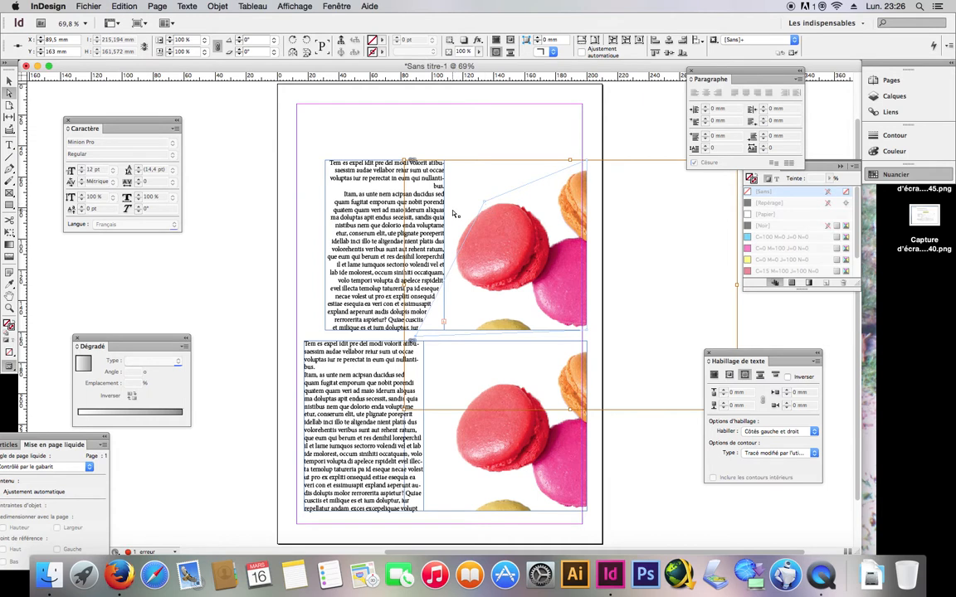
{"action": "left_click_drag", "start_coordinate": [486, 206], "coordinate": [458, 218]}
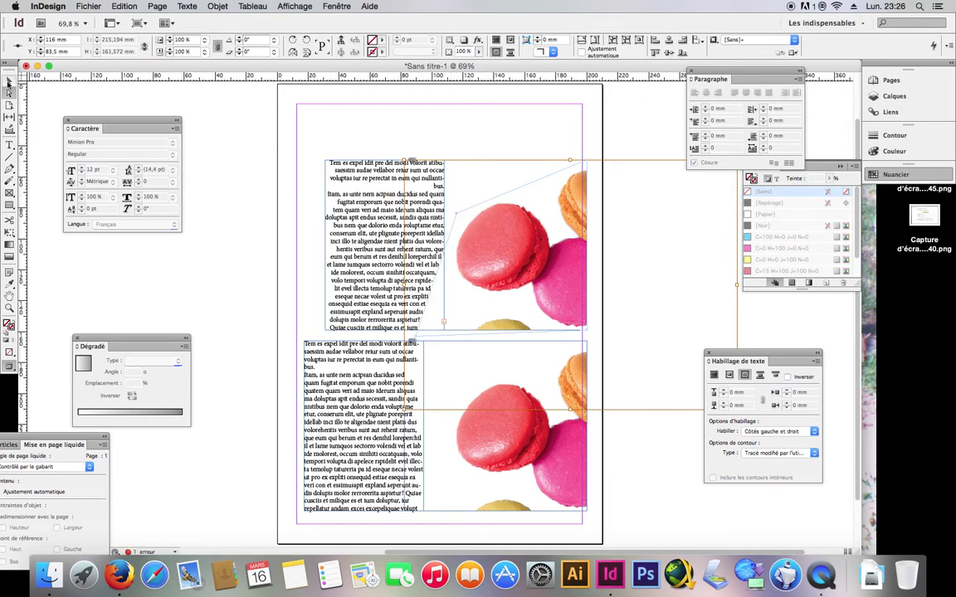
{"action": "left_click", "coordinate": [9, 80]}
{"action": "left_click", "coordinate": [210, 256]}
Step: Wrap text around the lower image's object shape with the contour type Détection des contours
{"action": "left_click", "coordinate": [379, 390]}
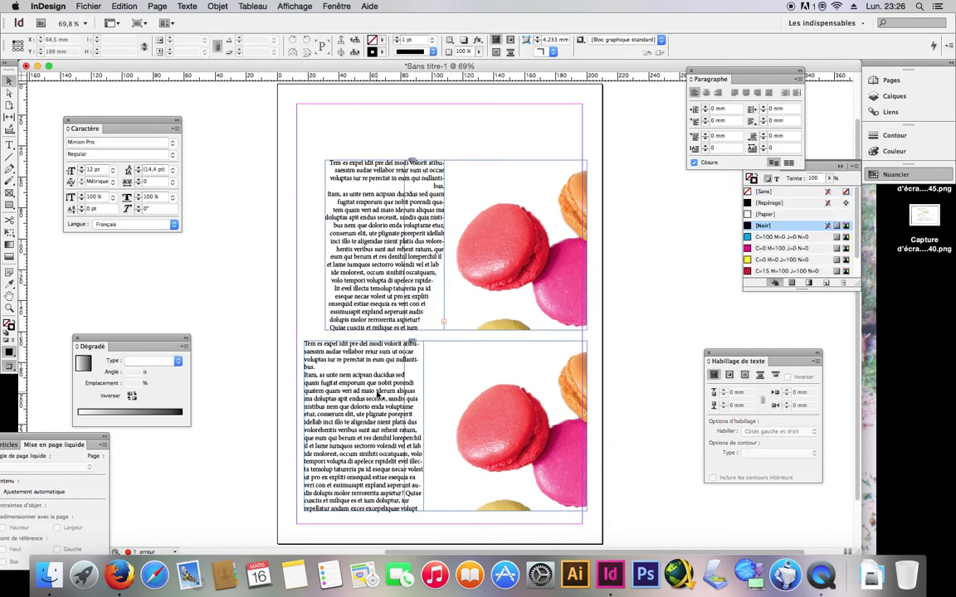
{"action": "left_click", "coordinate": [376, 396]}
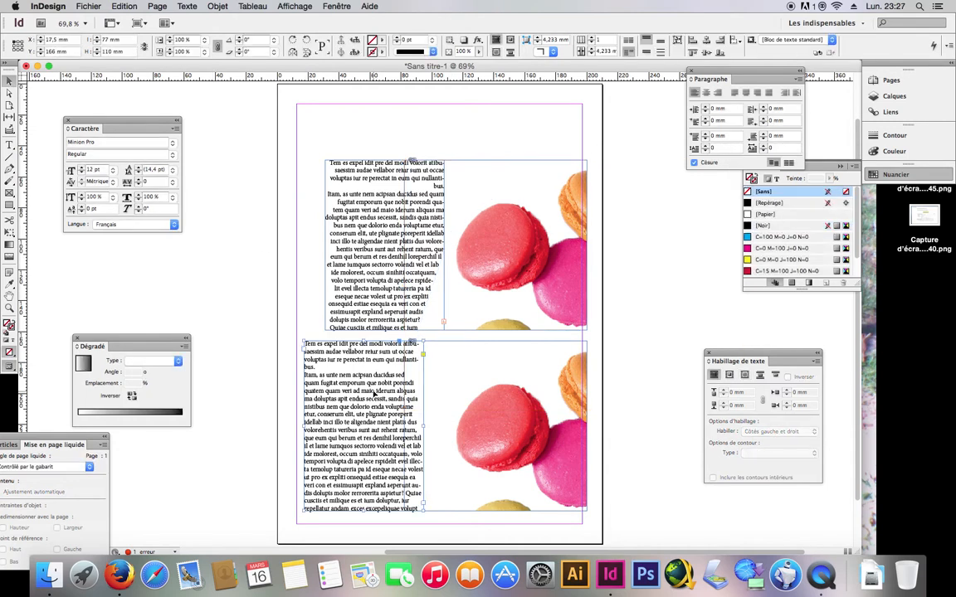
{"action": "left_click", "coordinate": [459, 362]}
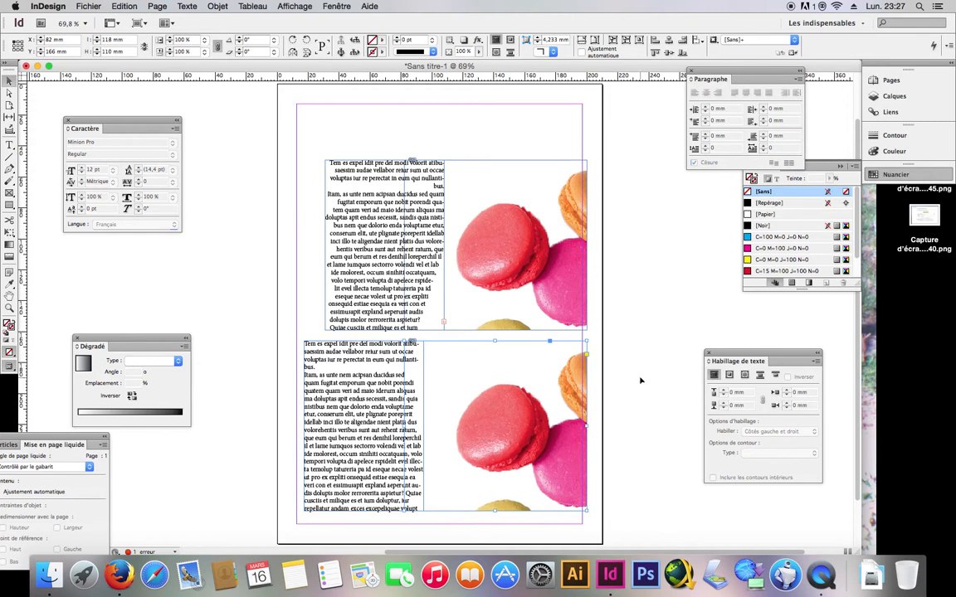
{"action": "left_click", "coordinate": [747, 376]}
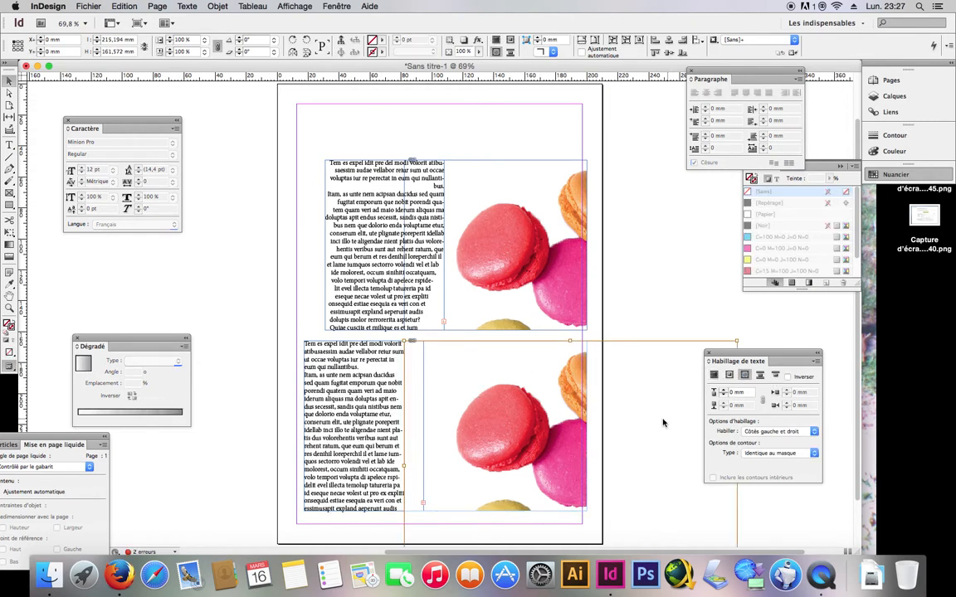
{"action": "left_click", "coordinate": [790, 456]}
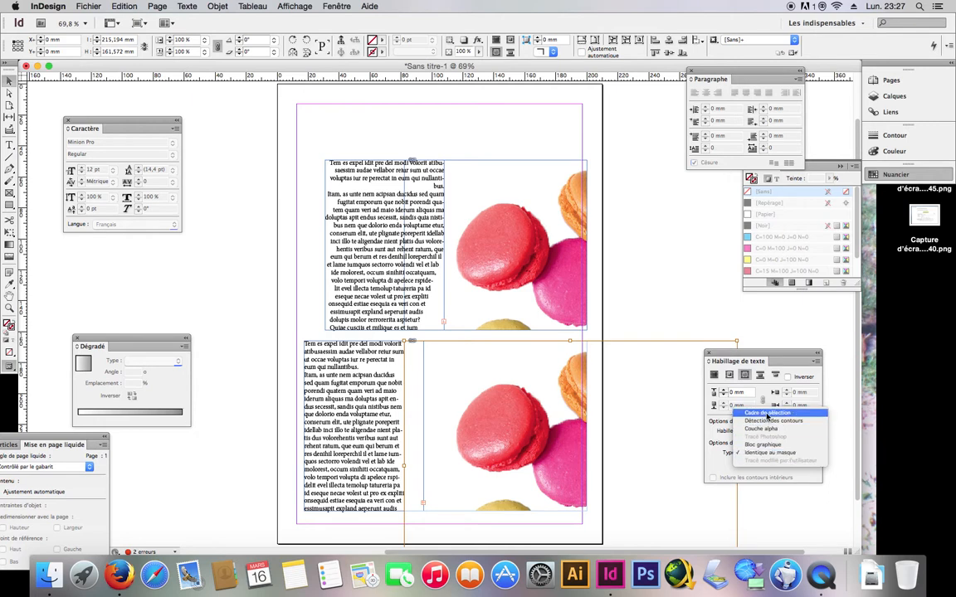
{"action": "left_click", "coordinate": [768, 414]}
{"action": "left_click", "coordinate": [774, 453]}
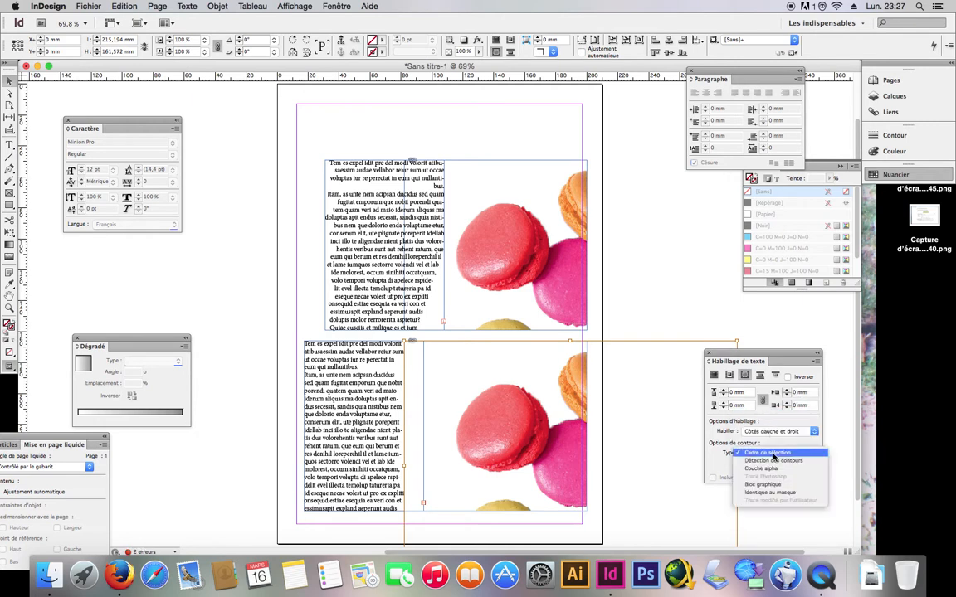
{"action": "left_click", "coordinate": [774, 460]}
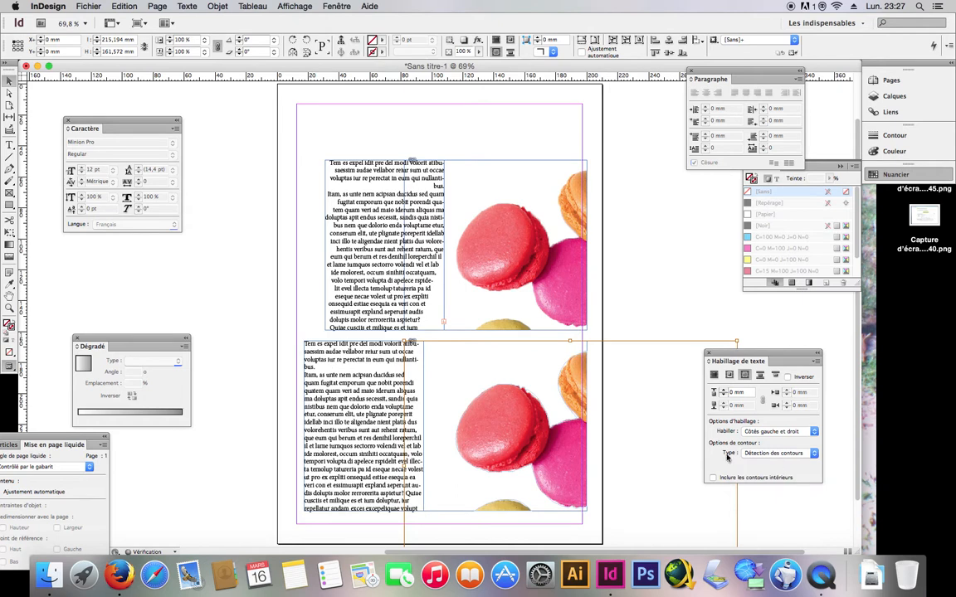
Step: Move the lower text frame horizontally to X 51 mm so it overlaps the red macaron
{"action": "left_click_drag", "start_coordinate": [374, 459], "coordinate": [417, 459]}
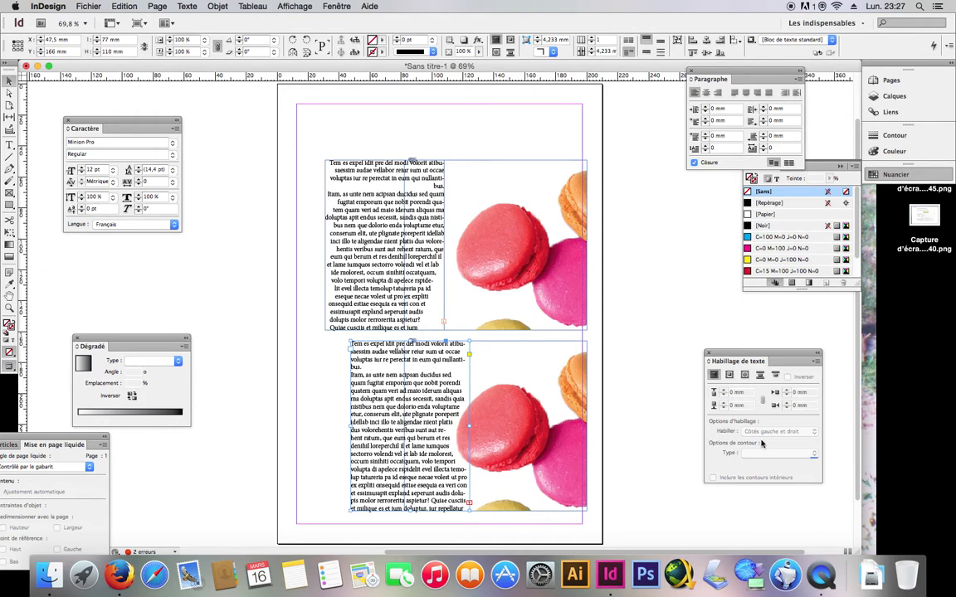
{"action": "key", "text": "shift+Right"}
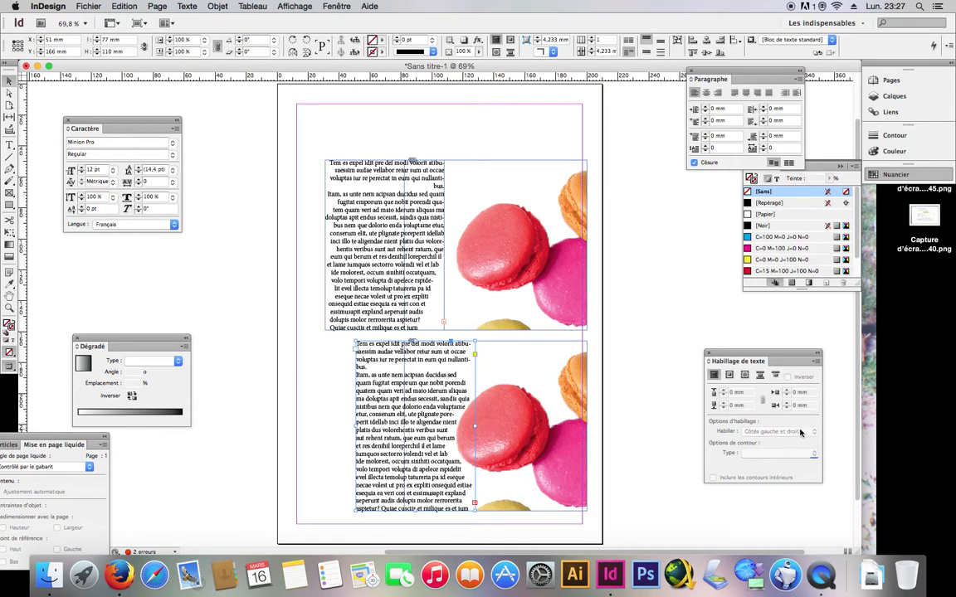
Step: Set the lower image's text wrap offset to 9 mm
{"action": "left_click", "coordinate": [493, 438]}
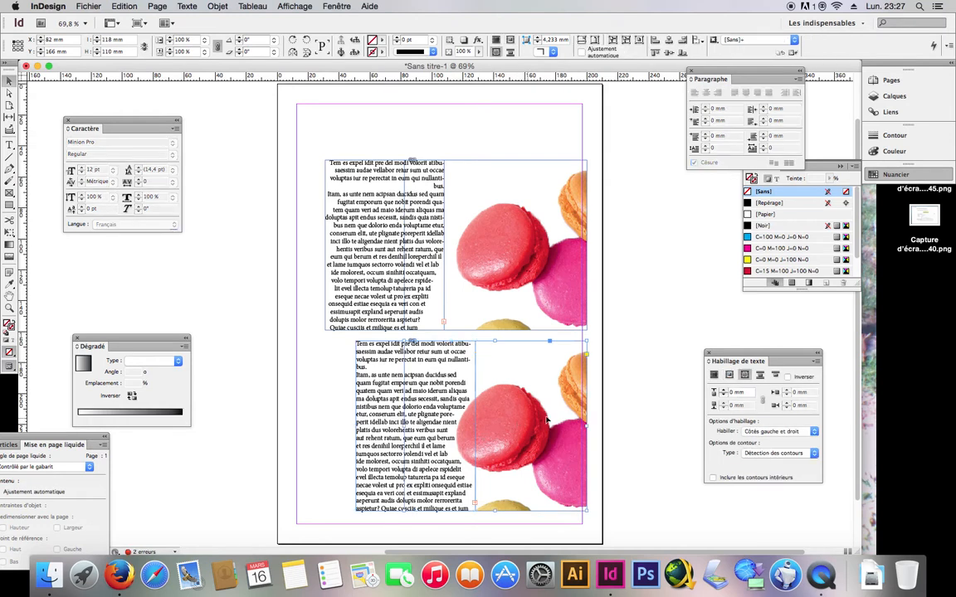
{"action": "left_click", "coordinate": [724, 392]}
{"action": "left_click", "coordinate": [723, 392]}
{"action": "left_click", "coordinate": [723, 392]}
{"action": "left_click", "coordinate": [723, 391]}
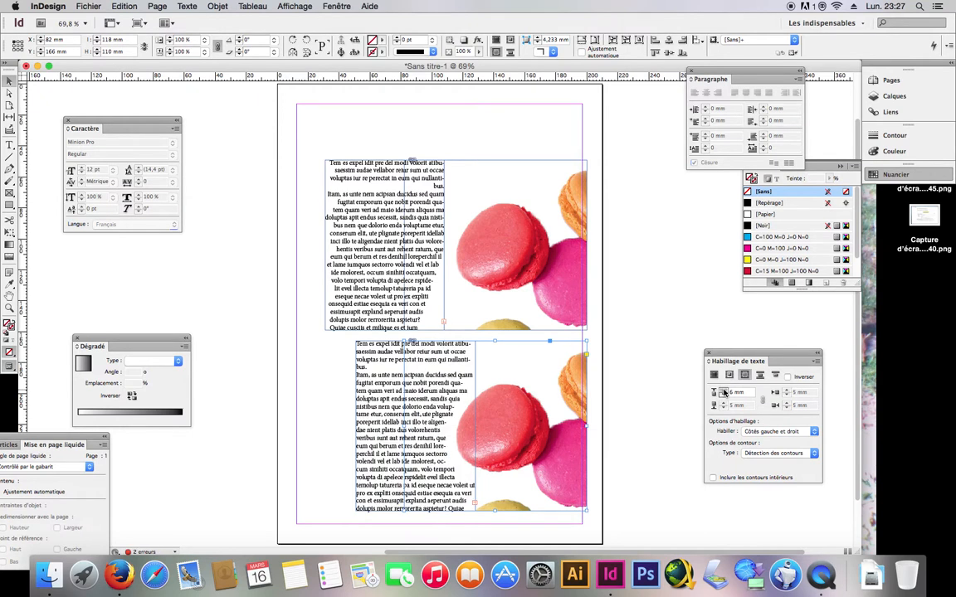
{"action": "left_click", "coordinate": [724, 391]}
{"action": "left_click", "coordinate": [724, 392]}
{"action": "left_click", "coordinate": [723, 392]}
{"action": "left_click", "coordinate": [723, 392]}
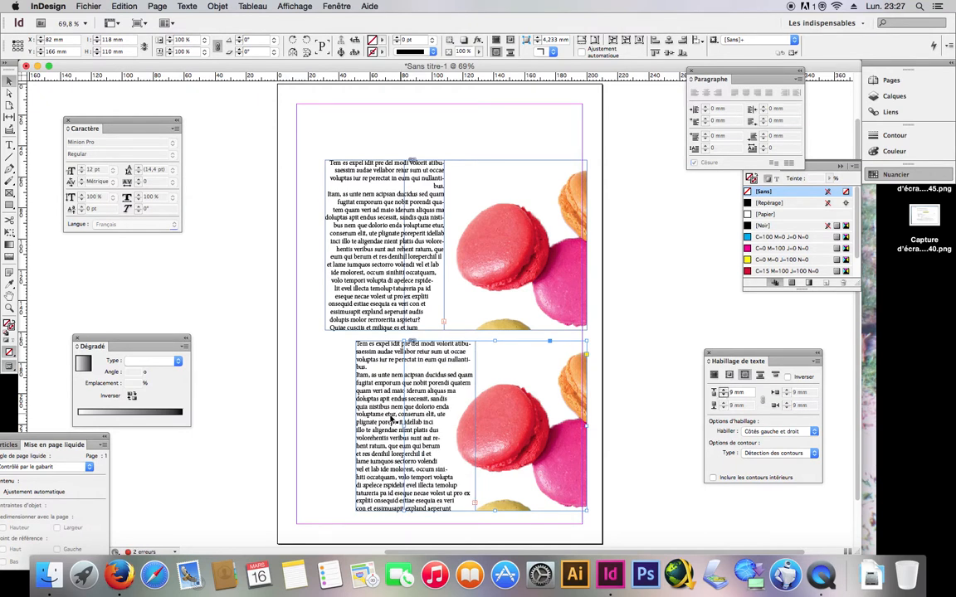
Step: Try a 0 mm text wrap offset on the lower image, then set the offset to 5 mm
{"action": "left_click", "coordinate": [734, 395]}
{"action": "key", "text": "Return"}
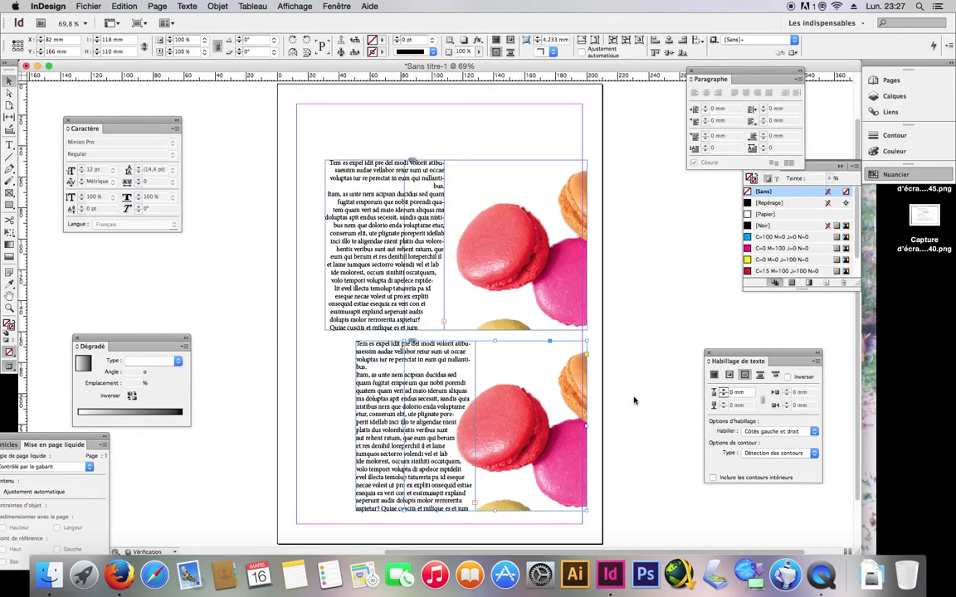
{"action": "left_click_drag", "start_coordinate": [736, 392], "coordinate": [722, 392]}
{"action": "key", "text": "Return"}
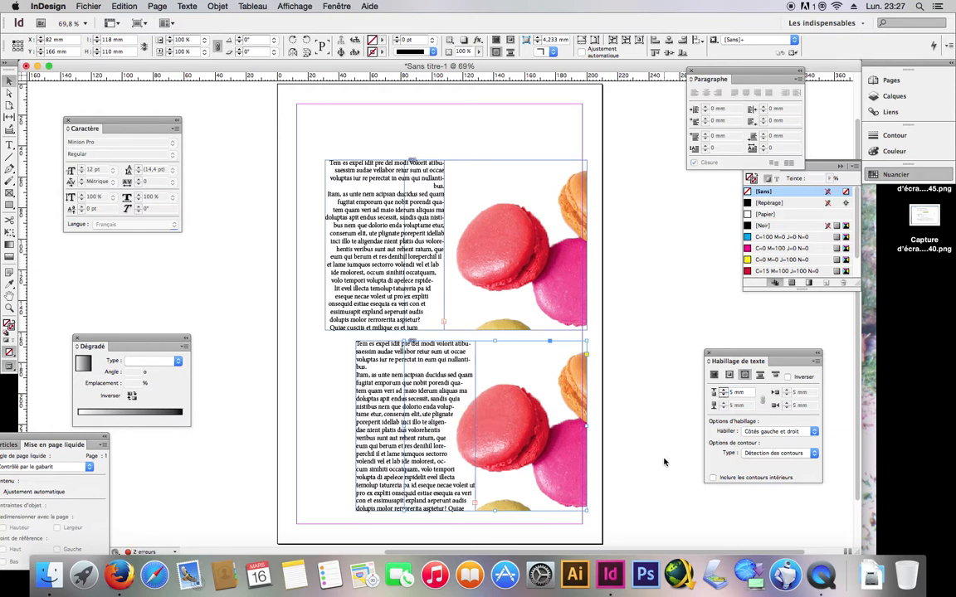
Step: Try wrapping the lower image's text with the Côté droit option, then restore Côtés gauche et droit
{"action": "left_click", "coordinate": [770, 432]}
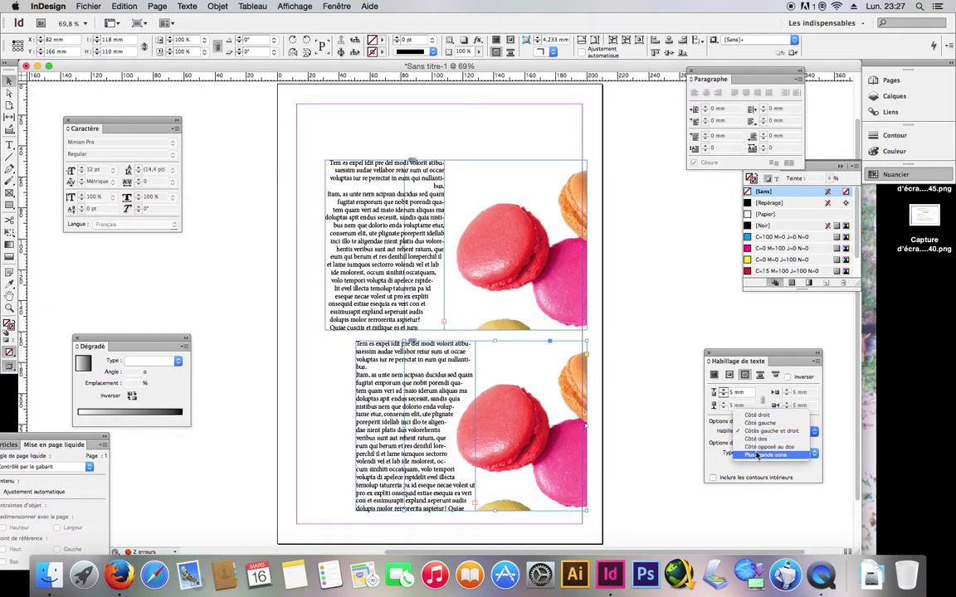
{"action": "left_click", "coordinate": [757, 416]}
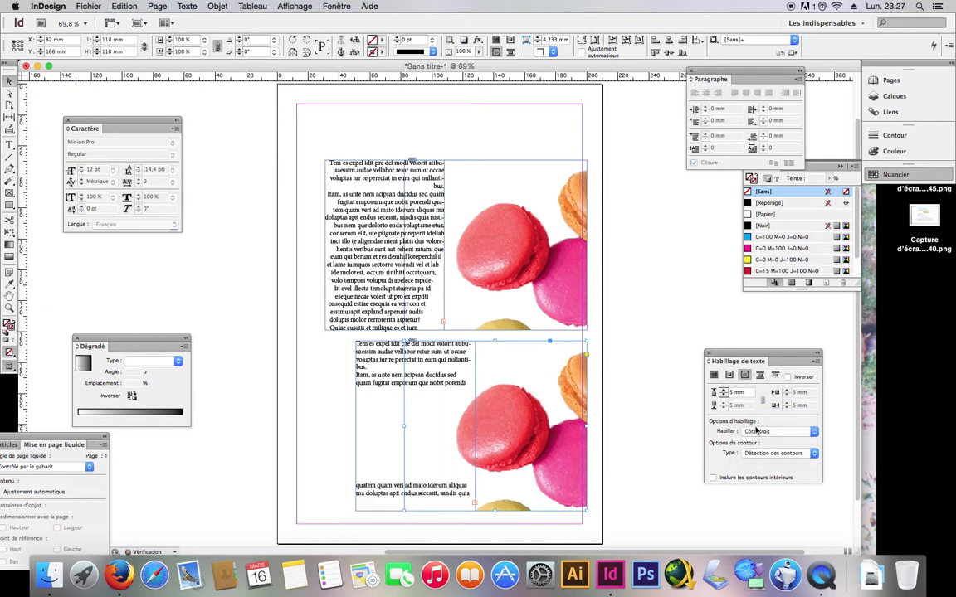
{"action": "left_click", "coordinate": [756, 431]}
{"action": "left_click", "coordinate": [761, 444]}
{"action": "left_click", "coordinate": [768, 452]}
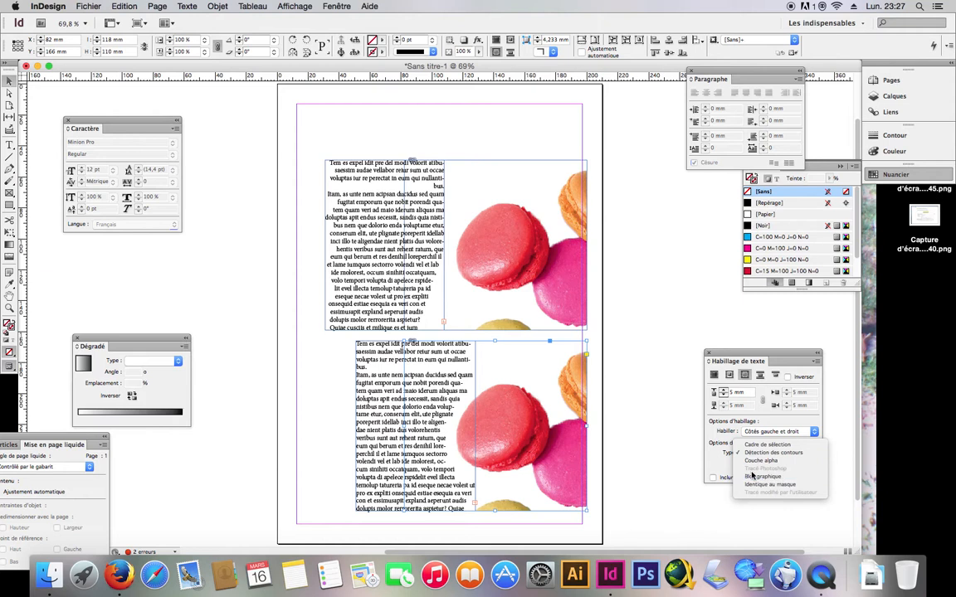
{"action": "left_click", "coordinate": [713, 463]}
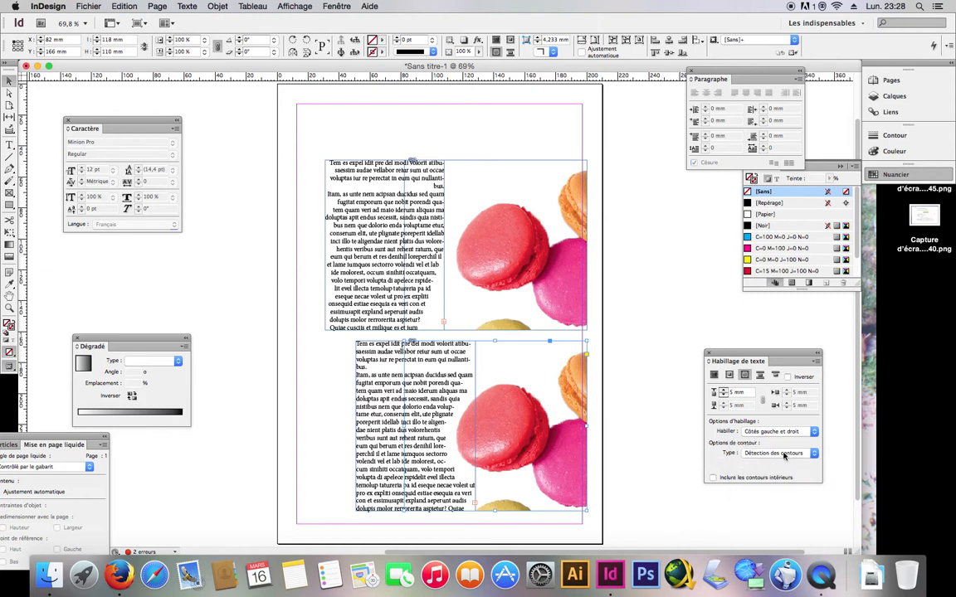
{"action": "left_click", "coordinate": [639, 420]}
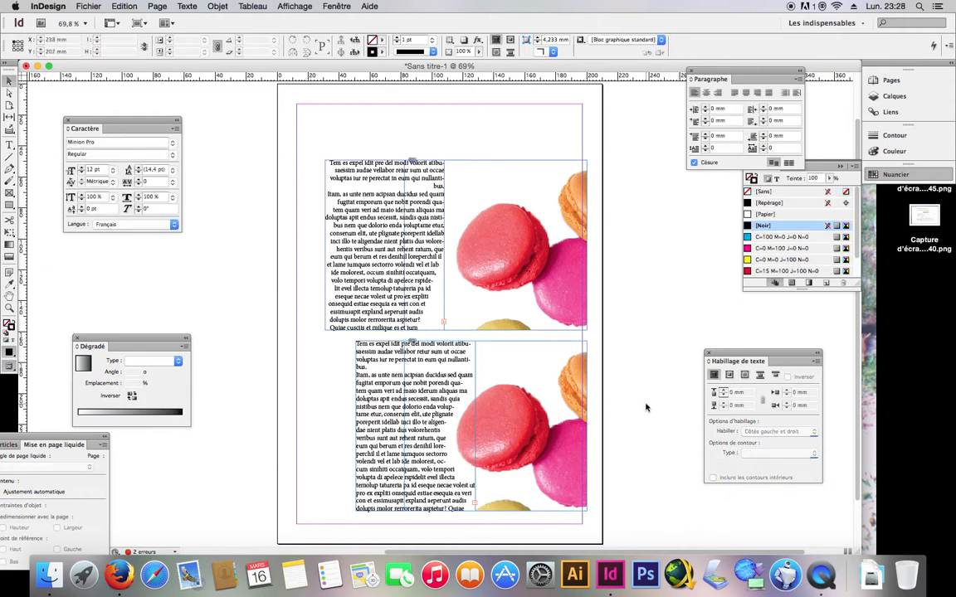
{"action": "left_click", "coordinate": [338, 10]}
{"action": "left_click", "coordinate": [257, 313]}
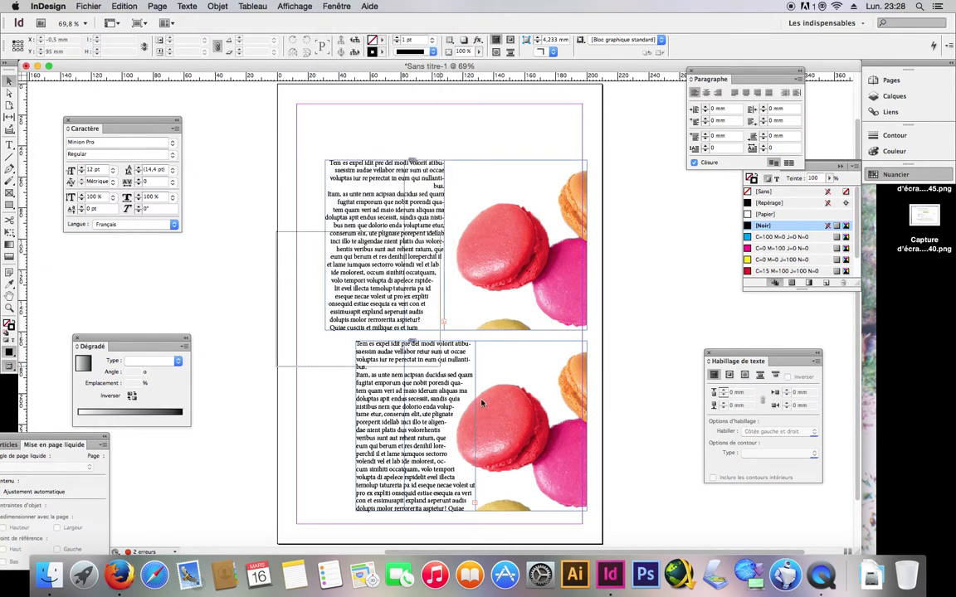
Step: Delete everything on the page and draw a graphic frame about 120 × 128.5 mm at X 90, Y 58 mm
{"action": "key", "text": "super+a"}
{"action": "key", "text": "Delete"}
{"action": "left_click", "coordinate": [9, 192]}
{"action": "left_click_drag", "start_coordinate": [416, 174], "coordinate": [602, 372]}
Step: Place the image MACCOQUE610f.psd from the exercice2 folder in the graphic frame
{"action": "key", "text": "super+d"}
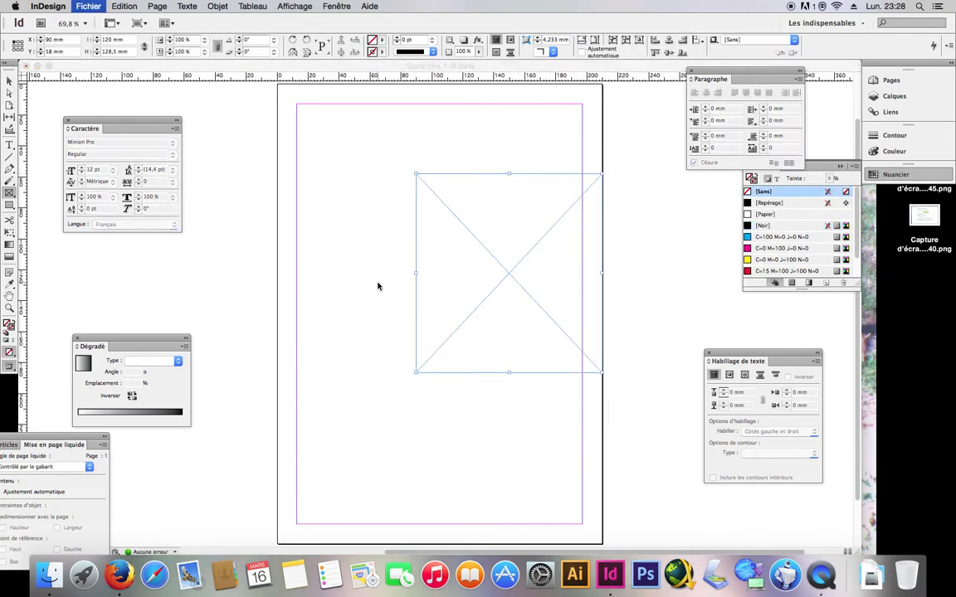
{"action": "left_click", "coordinate": [603, 158]}
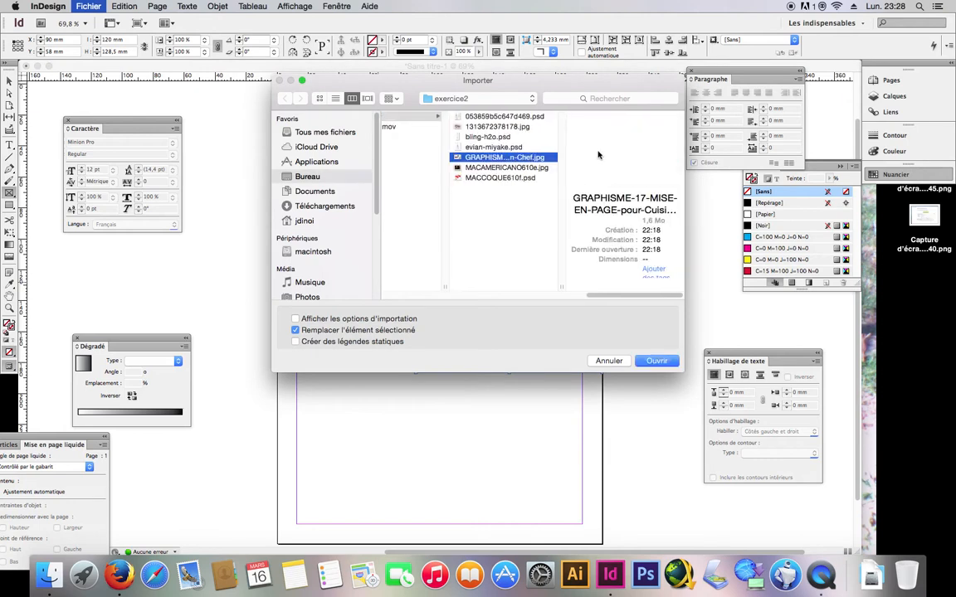
{"action": "left_click", "coordinate": [498, 178]}
{"action": "left_click", "coordinate": [671, 365]}
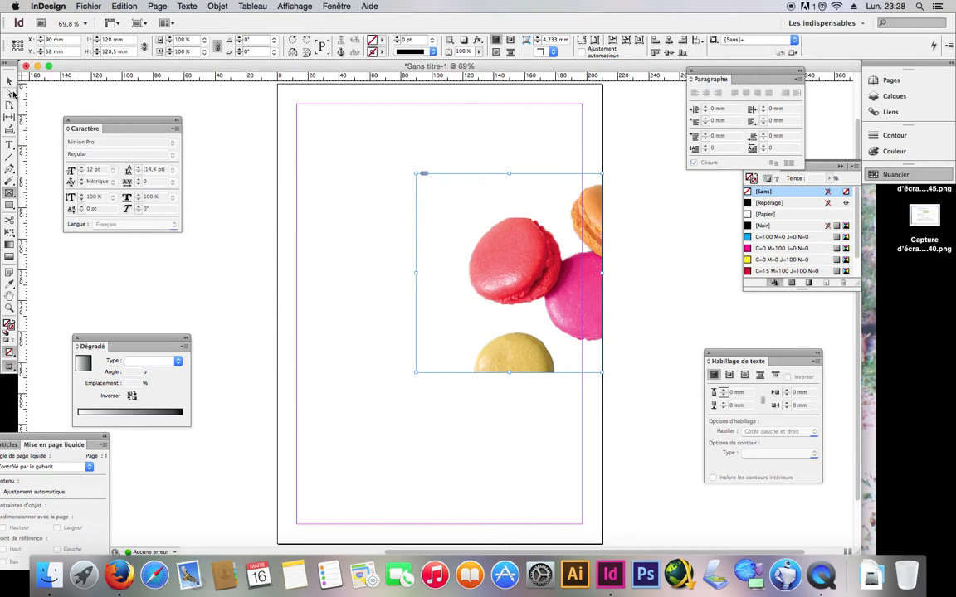
Step: Create a text frame about 85.5 × 142 mm at X 10.5, Y 54 mm and fill it with placeholder text
{"action": "left_click", "coordinate": [9, 145]}
{"action": "left_click_drag", "start_coordinate": [293, 169], "coordinate": [426, 387]}
{"action": "right_click", "coordinate": [343, 285]}
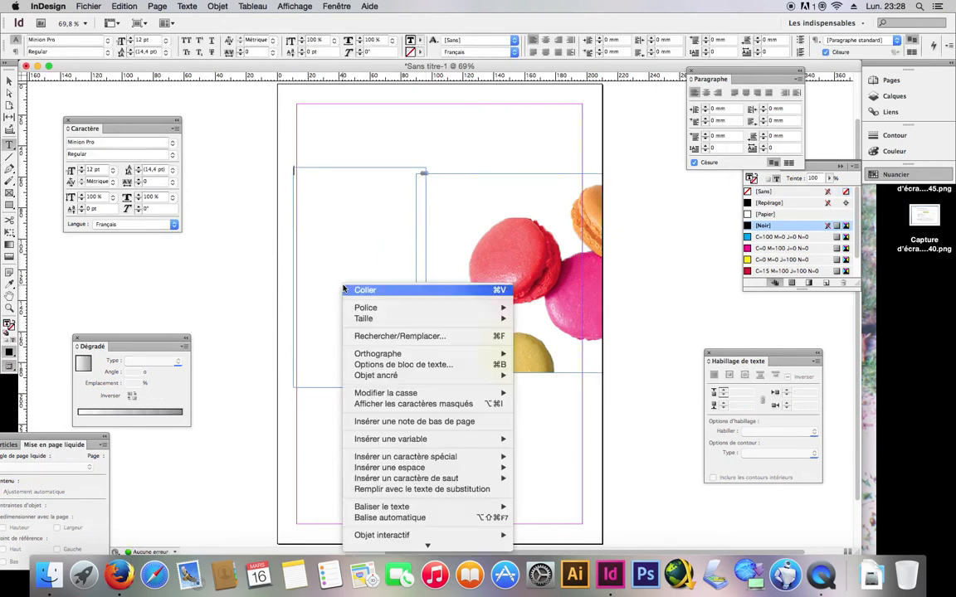
{"action": "left_click", "coordinate": [461, 489]}
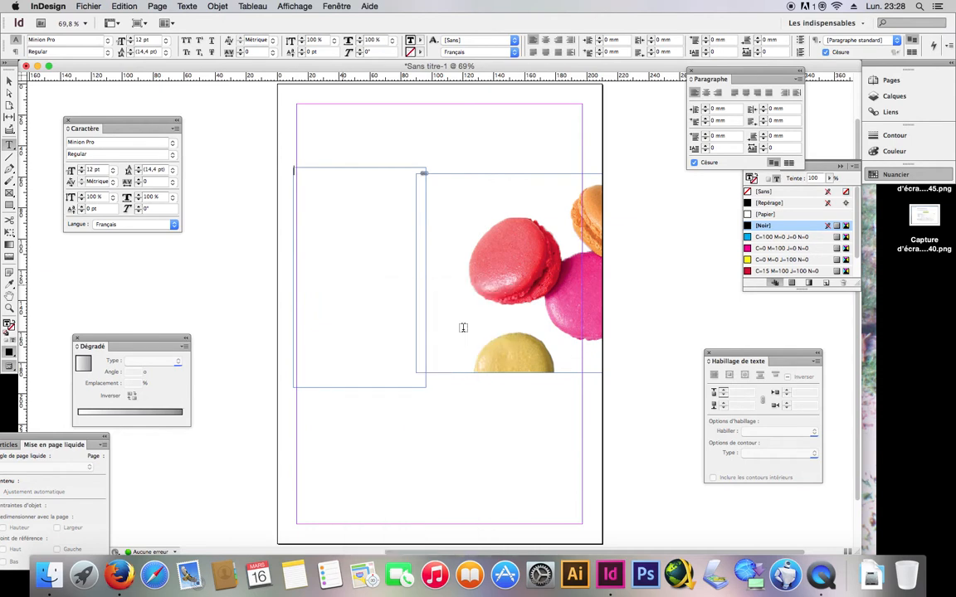
{"action": "left_click", "coordinate": [8, 79]}
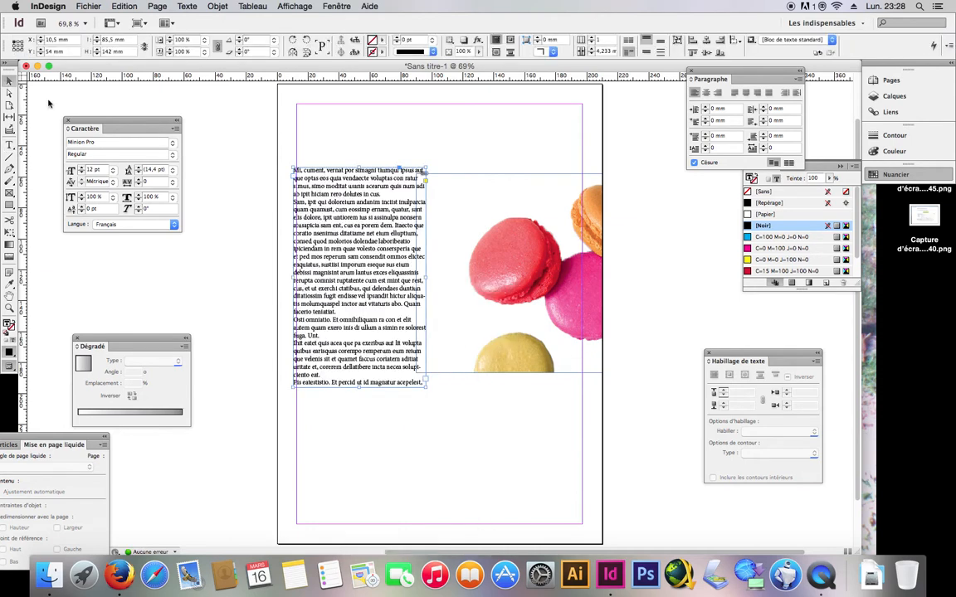
Step: Wrap text around the macaron image's object shape and shift the text frame horizontally to overlap the image further
{"action": "left_click", "coordinate": [468, 302]}
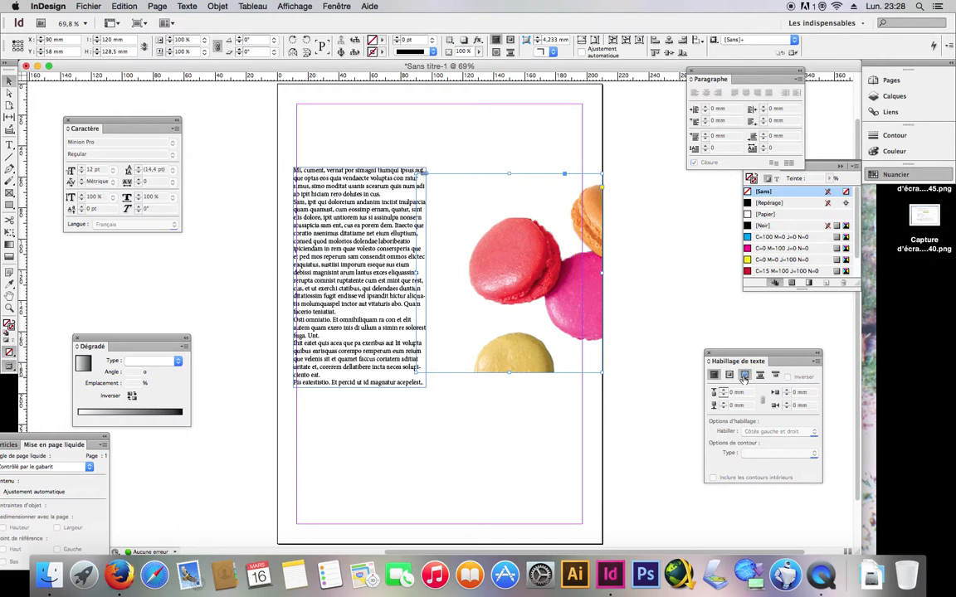
{"action": "left_click", "coordinate": [729, 375]}
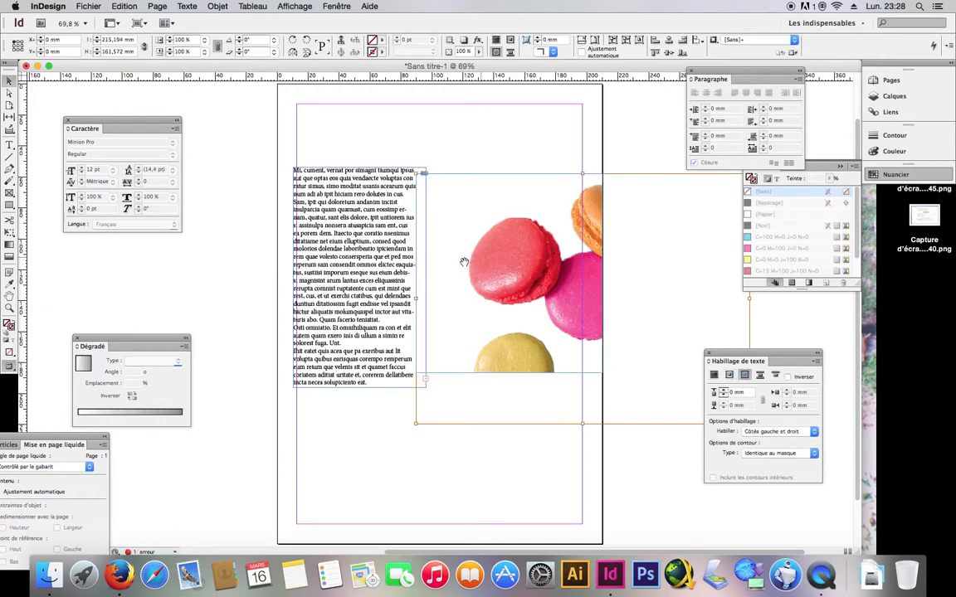
{"action": "left_click_drag", "start_coordinate": [346, 358], "coordinate": [382, 358]}
Step: Reshape the image's wrap contour, moving its upper-left point to about X 132, Y 72 mm and its lower-left point to about X 116, Y 186.5 mm
{"action": "left_click", "coordinate": [8, 93]}
{"action": "left_click", "coordinate": [515, 205]}
{"action": "left_click_drag", "start_coordinate": [417, 177], "coordinate": [480, 196]}
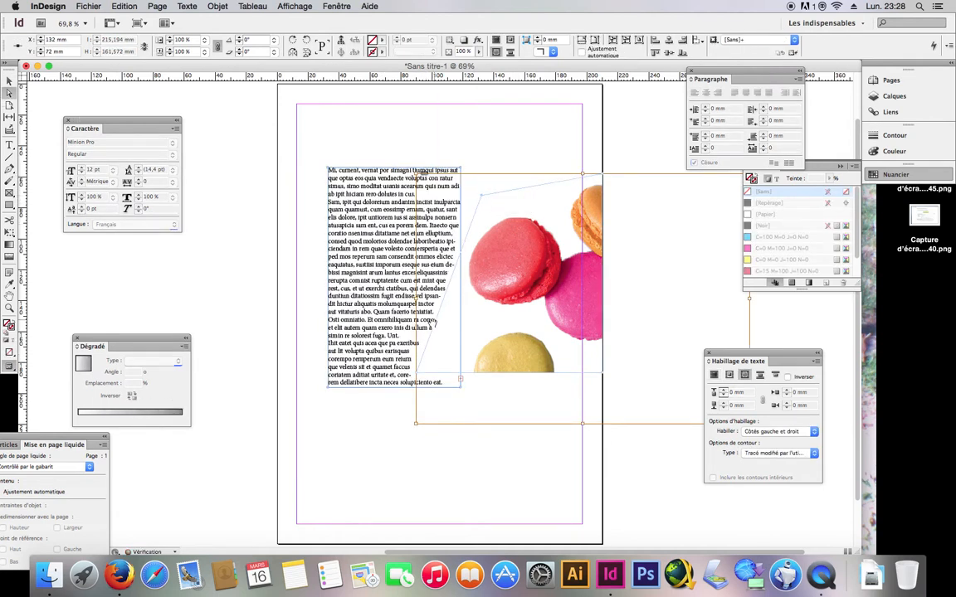
{"action": "left_click_drag", "start_coordinate": [427, 369], "coordinate": [463, 372]}
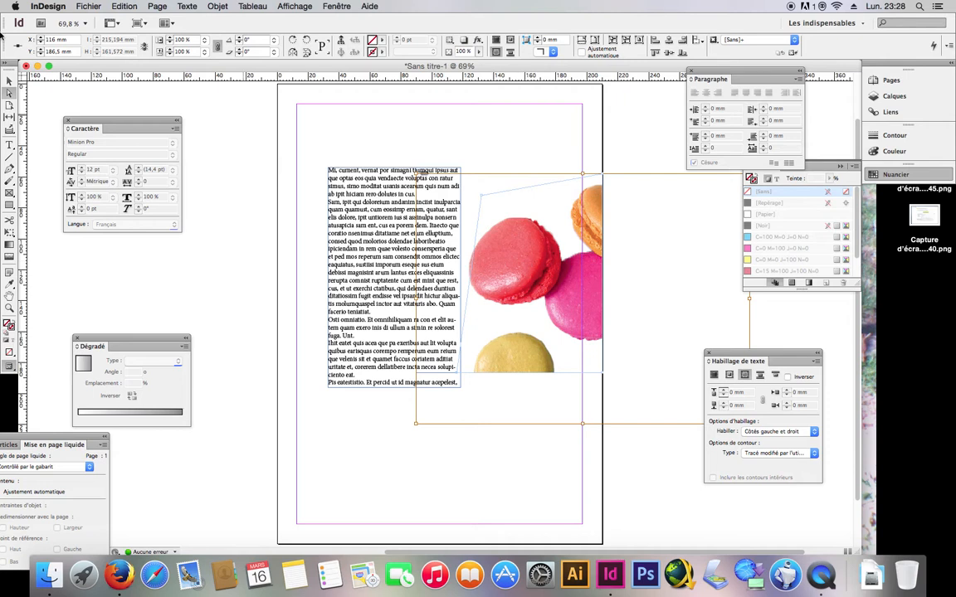
{"action": "left_click", "coordinate": [9, 80]}
{"action": "left_click", "coordinate": [209, 202]}
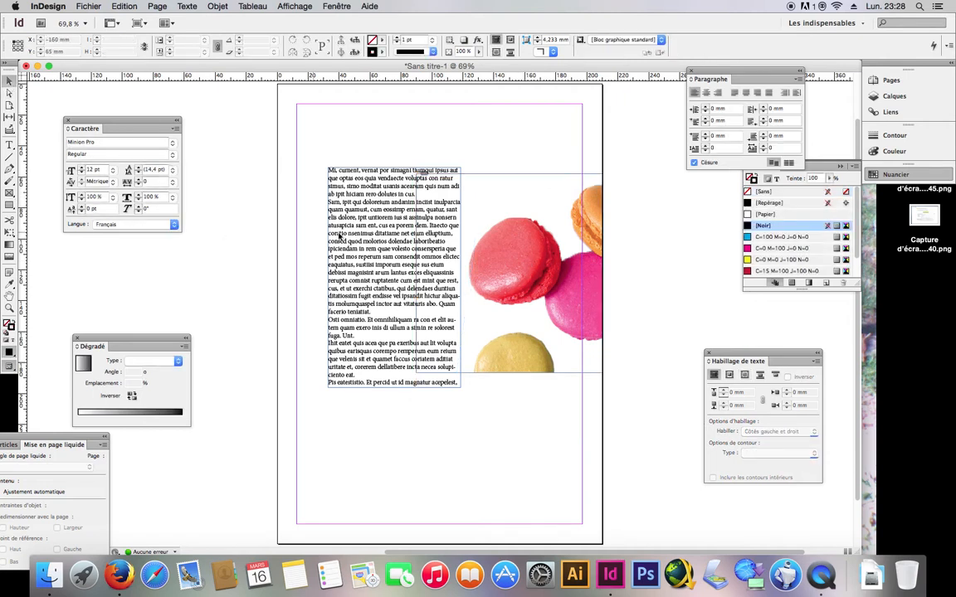
Step: Delete the text and image frames, and draw a new graphic frame about 154 × 137.5 mm at X 105, Y 49 mm
{"action": "left_click_drag", "start_coordinate": [270, 185], "coordinate": [520, 321]}
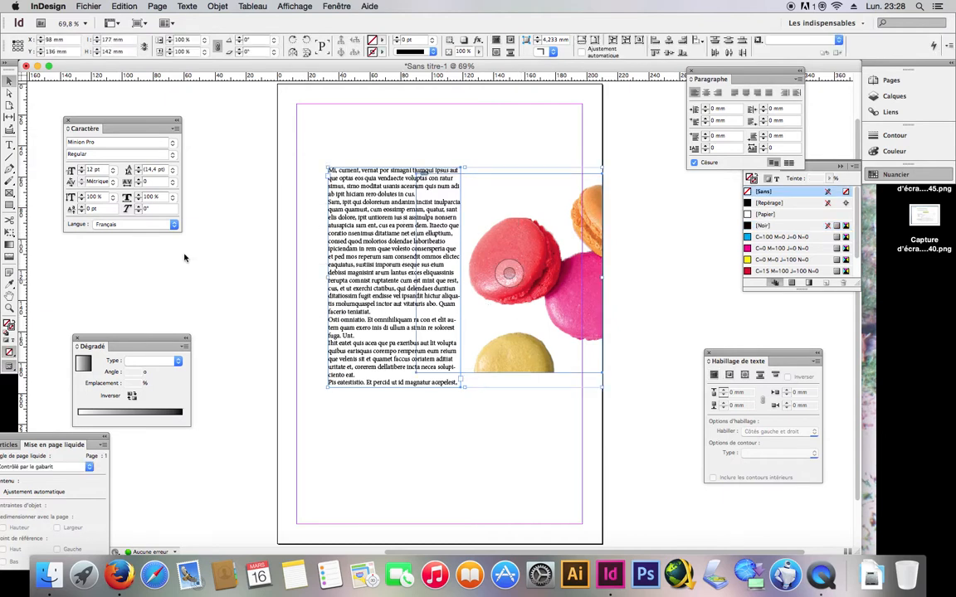
{"action": "key", "text": "BackSpace"}
{"action": "left_click", "coordinate": [9, 191]}
{"action": "left_click_drag", "start_coordinate": [439, 160], "coordinate": [676, 369]}
Step: Place MACCOQUE610f.psd in the new graphic frame extending past the page's right edge
{"action": "key", "text": "super+d"}
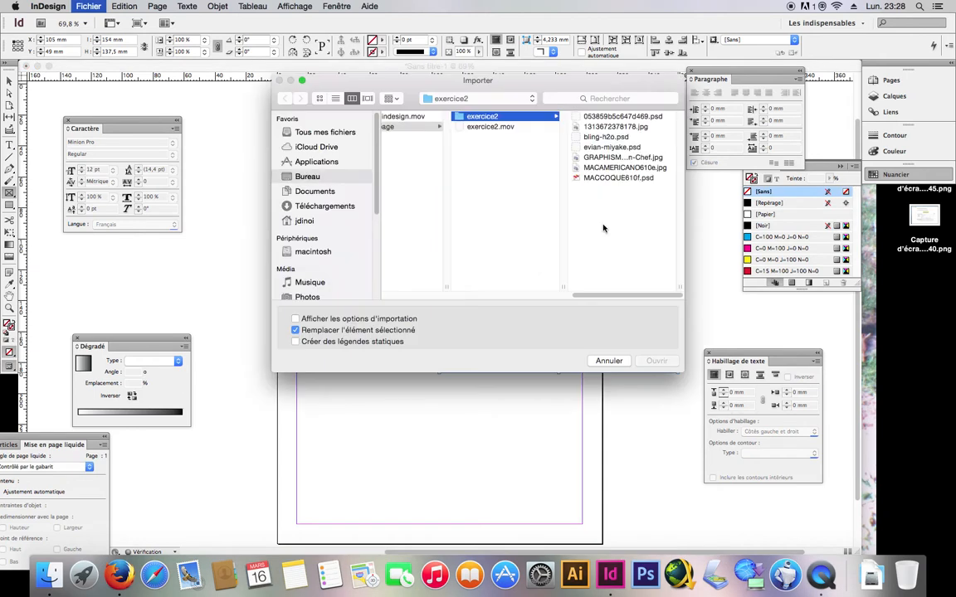
{"action": "left_click", "coordinate": [609, 179]}
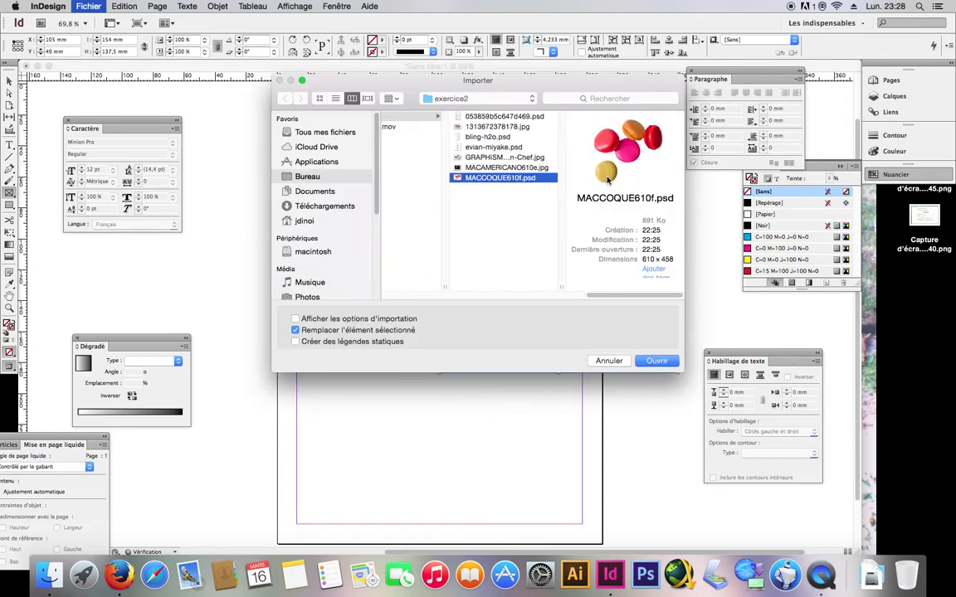
{"action": "key", "text": "Return"}
Step: Create a text frame about 102 × 160 mm at X 0, Y 52.5 mm and fill it with placeholder text
{"action": "key", "text": "t"}
{"action": "left_click_drag", "start_coordinate": [278, 166], "coordinate": [435, 413]}
{"action": "right_click", "coordinate": [357, 282]}
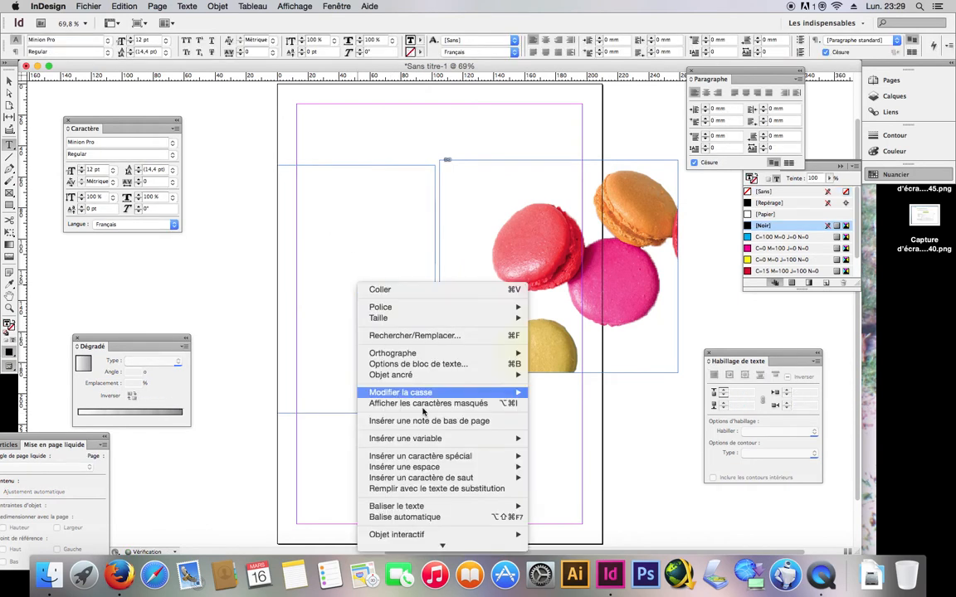
{"action": "left_click", "coordinate": [483, 489]}
{"action": "key", "text": "Escape"}
Step: Wrap text around the image's object shape using Détection des contours, and move the text frame to X 41, Y 42 mm over the image
{"action": "left_click", "coordinate": [448, 284]}
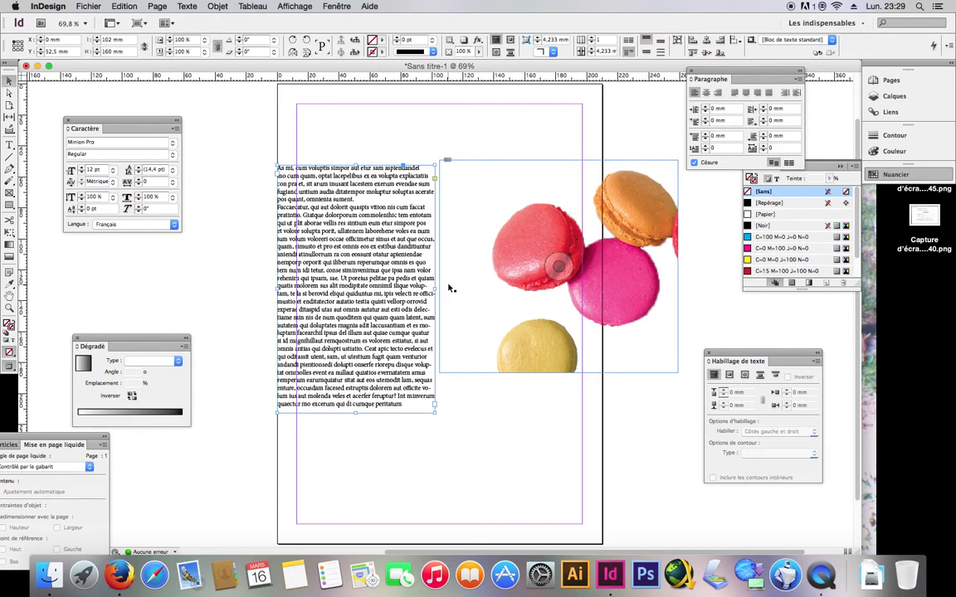
{"action": "left_click", "coordinate": [744, 374]}
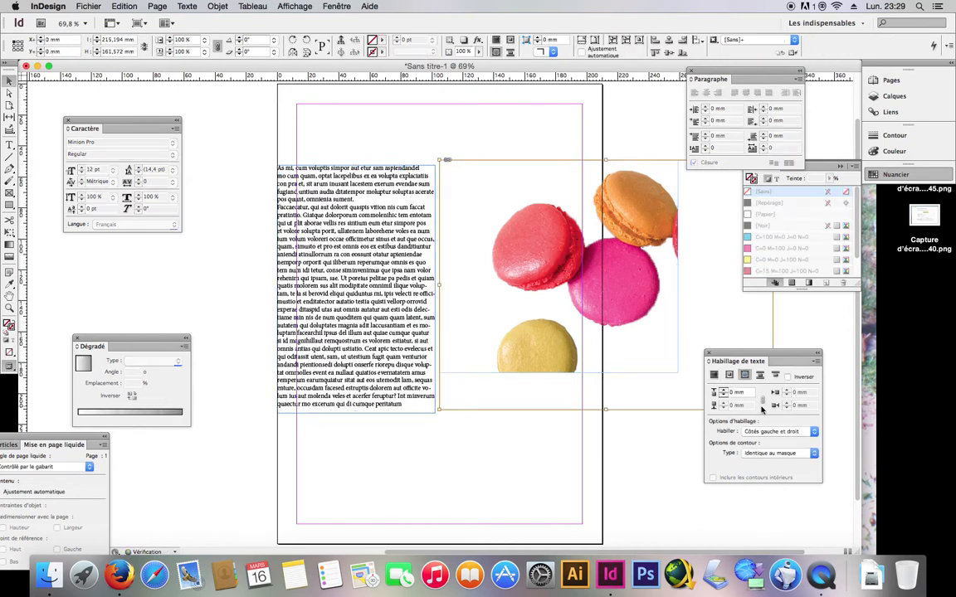
{"action": "left_click", "coordinate": [772, 453]}
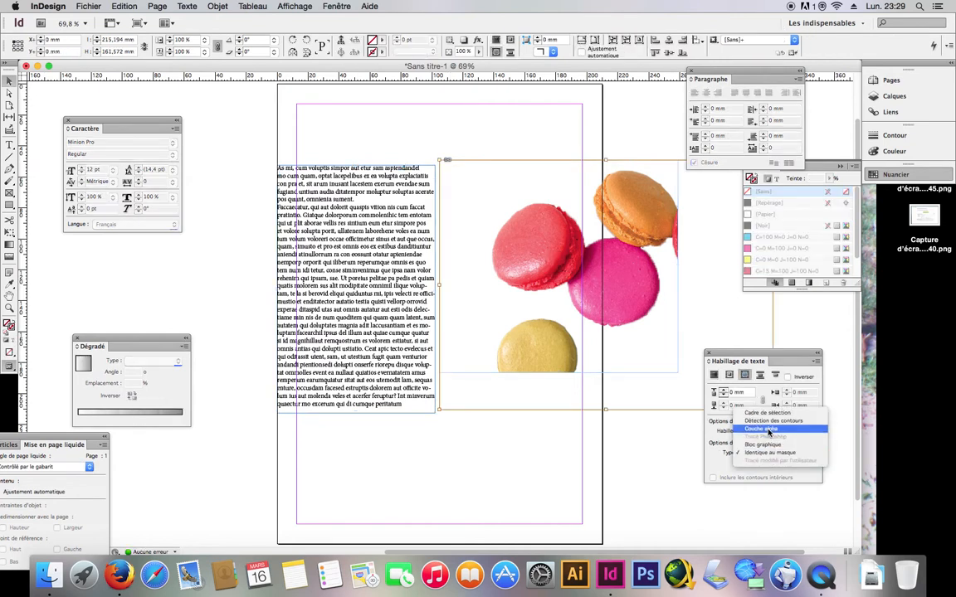
{"action": "left_click", "coordinate": [772, 422]}
{"action": "left_click_drag", "start_coordinate": [343, 296], "coordinate": [399, 331]}
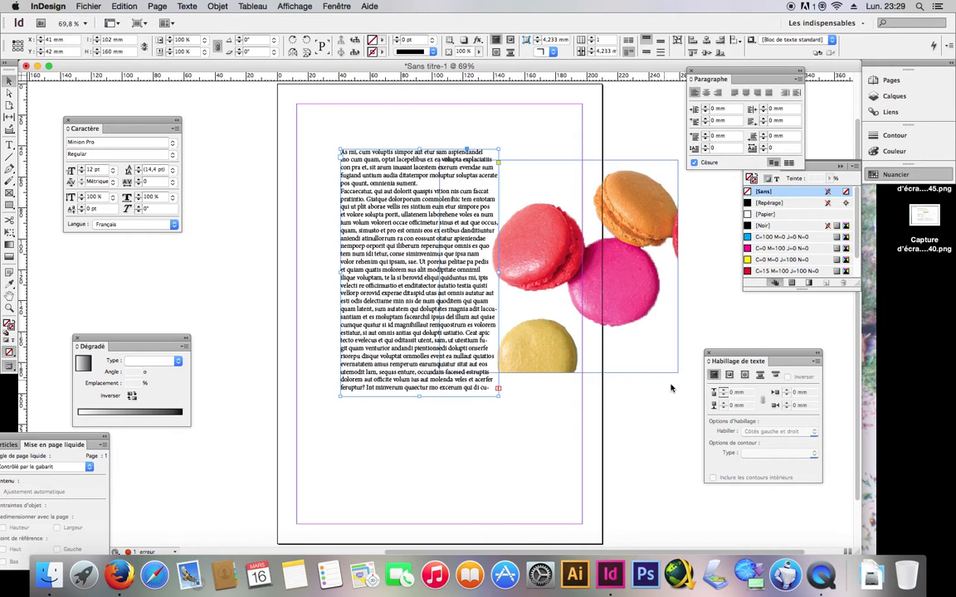
Step: Set the macaron image's text wrap offset to 7 mm
{"action": "left_click", "coordinate": [505, 282]}
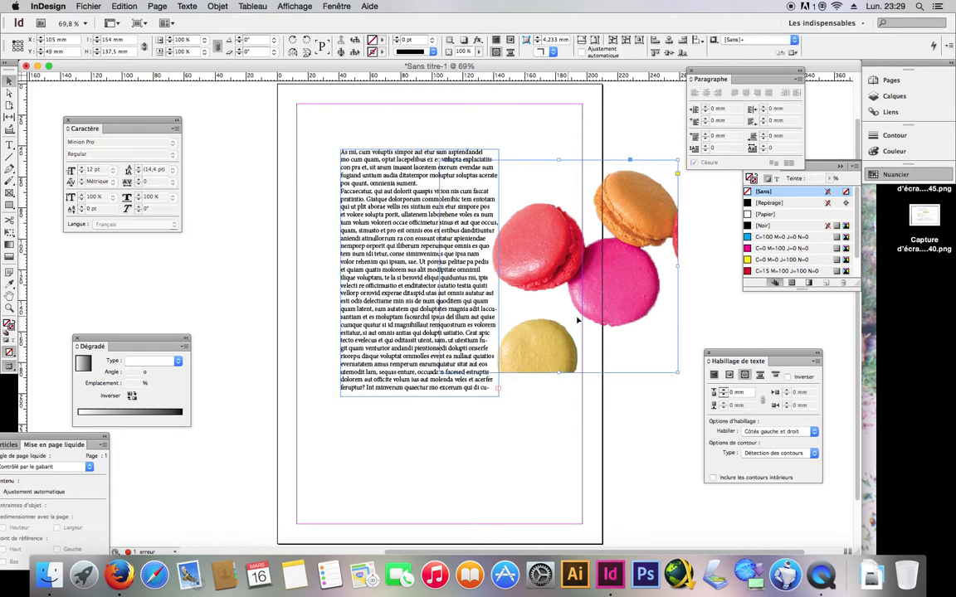
{"action": "left_click", "coordinate": [723, 392]}
{"action": "left_click", "coordinate": [724, 391]}
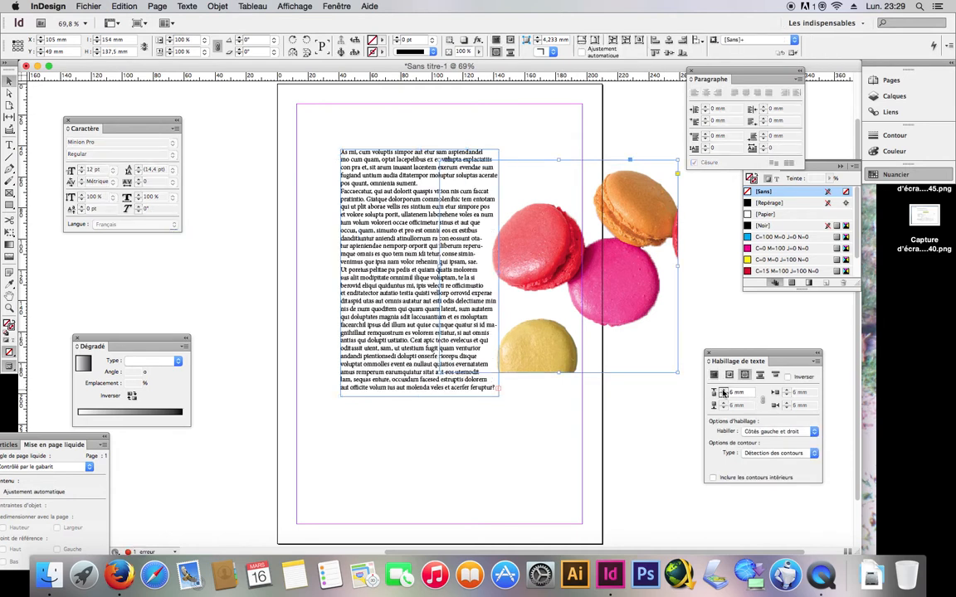
{"action": "left_click", "coordinate": [724, 392]}
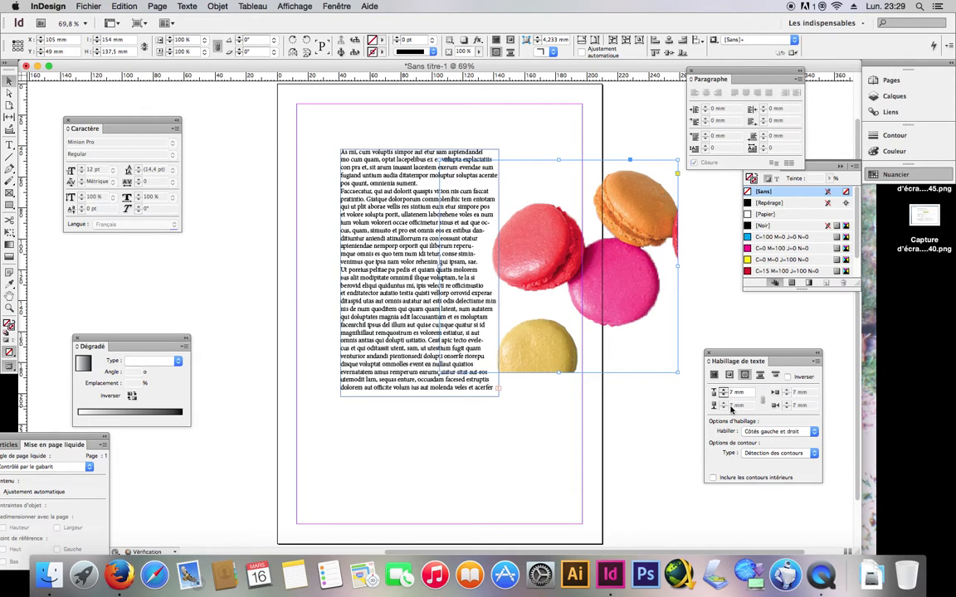
Step: Delete the macaron image together with its overlapping text frame
{"action": "left_click", "coordinate": [415, 334], "text": "shift"}
{"action": "key", "text": "Delete"}
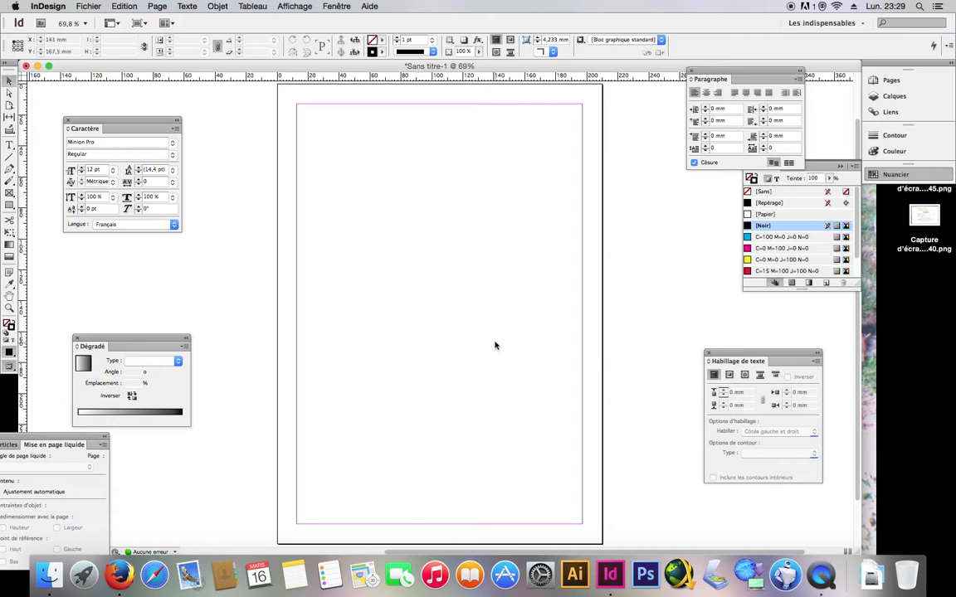
{"action": "left_click", "coordinate": [327, 7]}
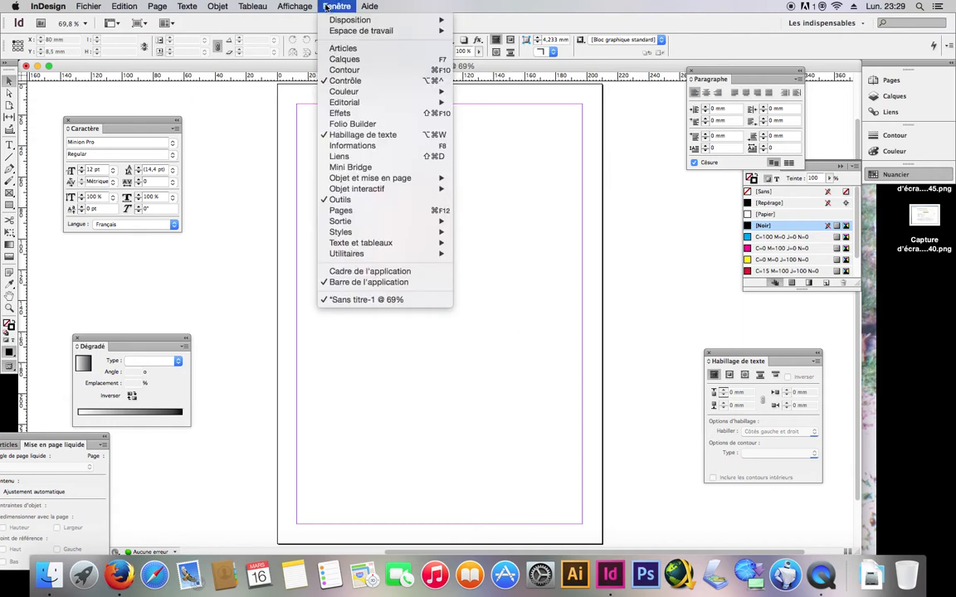
{"action": "mouse_move", "coordinate": [406, 245]}
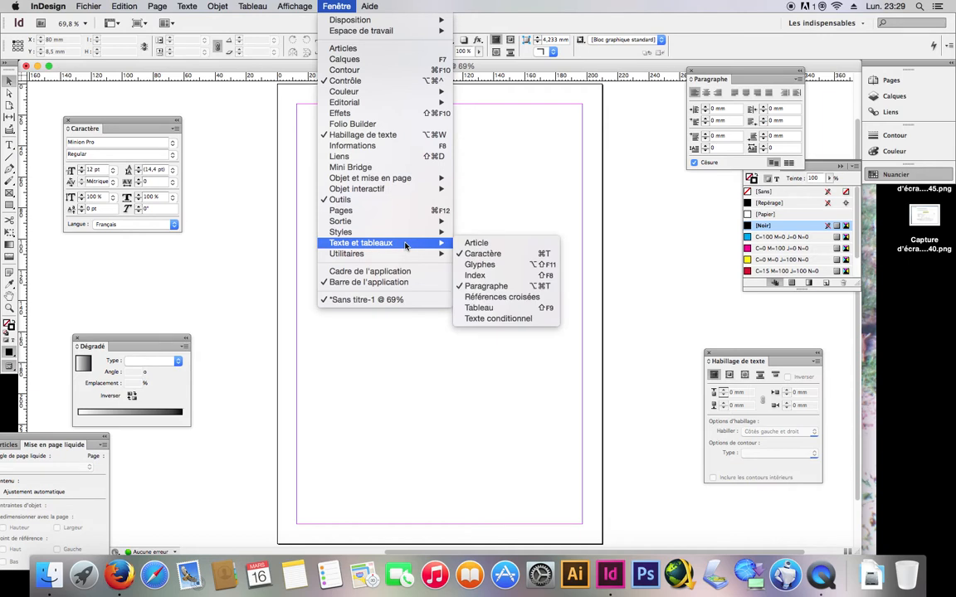
{"action": "left_click", "coordinate": [602, 150]}
{"action": "left_click", "coordinate": [797, 80]}
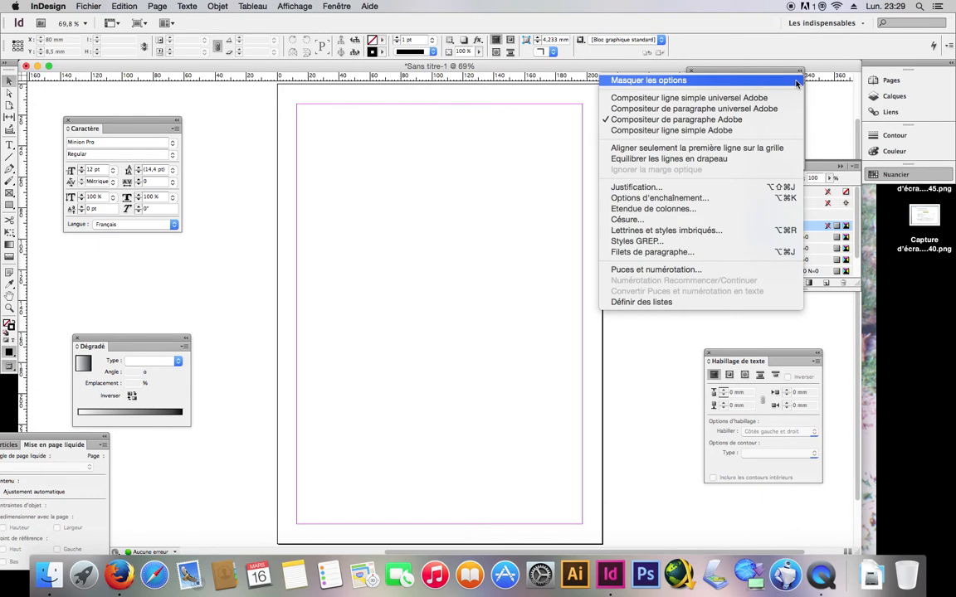
{"action": "left_click", "coordinate": [459, 122]}
Step: Display the paragraph styles list and place it just beside the color swatches
{"action": "left_click", "coordinate": [197, 5]}
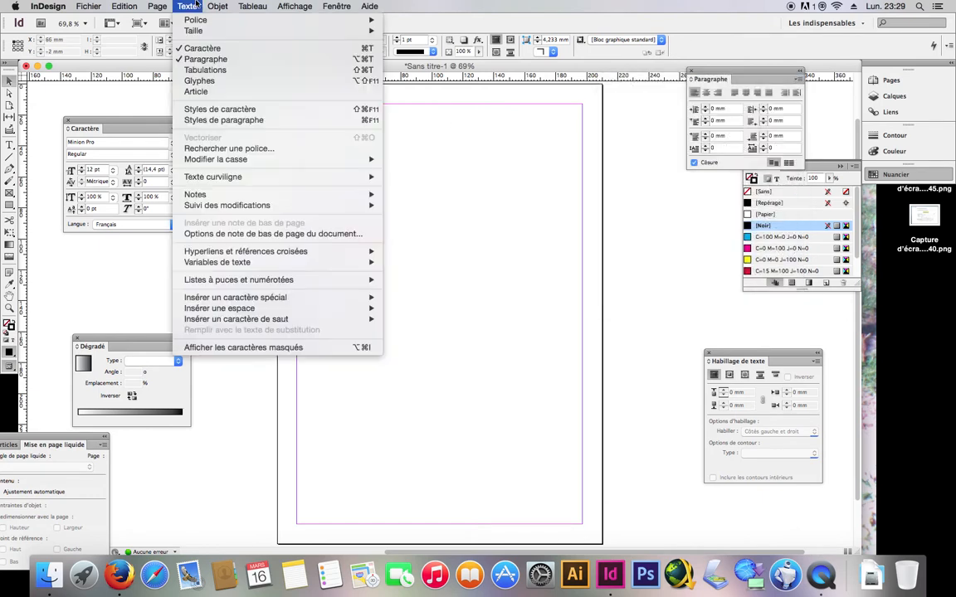
{"action": "mouse_move", "coordinate": [274, 310]}
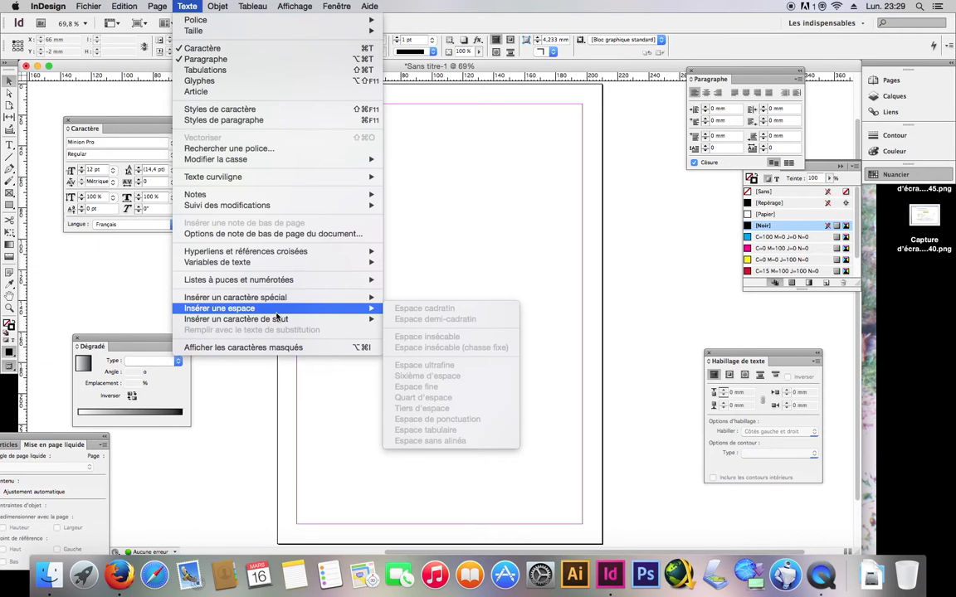
{"action": "left_click", "coordinate": [244, 121]}
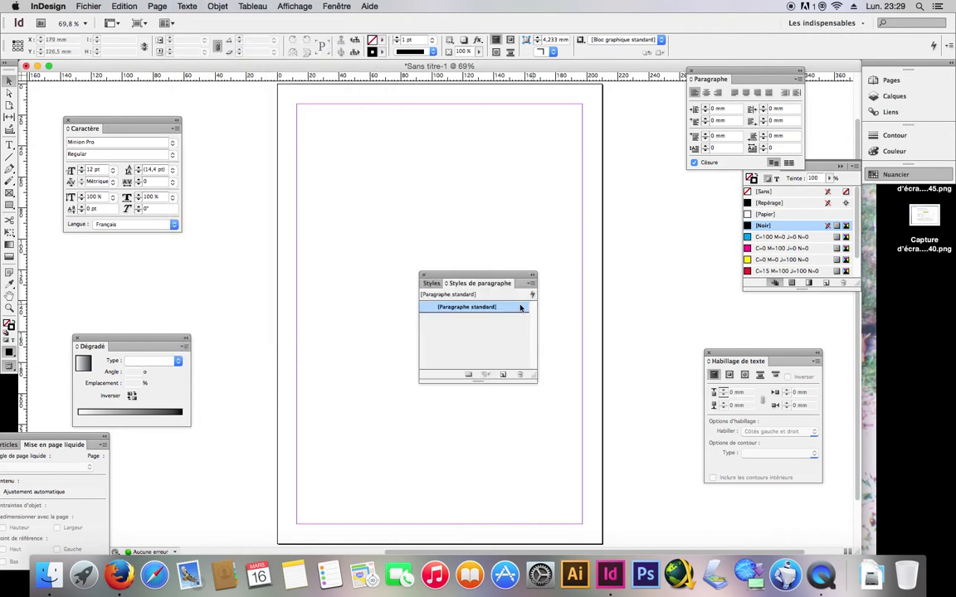
{"action": "left_click_drag", "start_coordinate": [489, 279], "coordinate": [665, 189]}
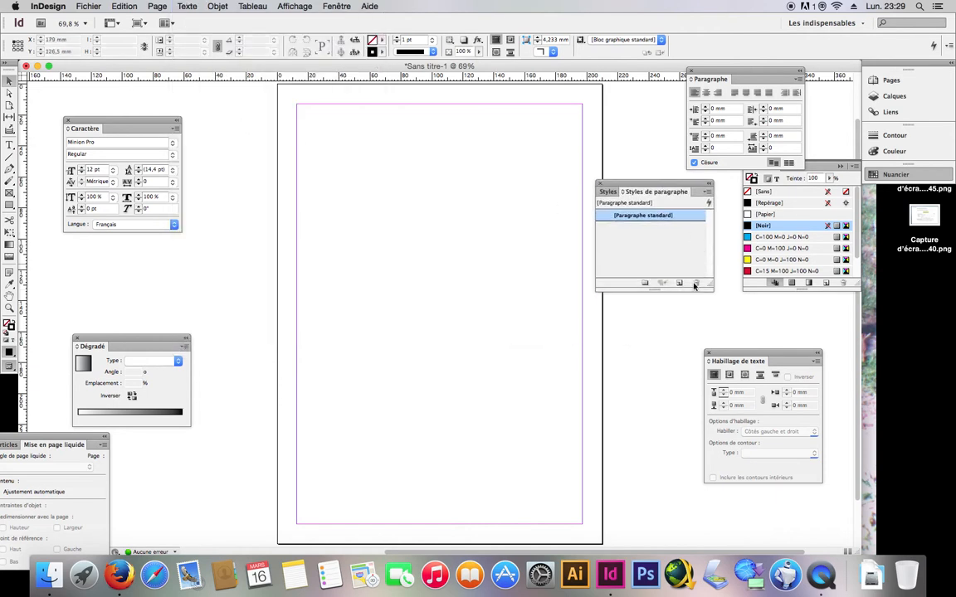
Step: Start a new paragraph style and name it style1
{"action": "left_click", "coordinate": [707, 193]}
{"action": "left_click", "coordinate": [703, 195]}
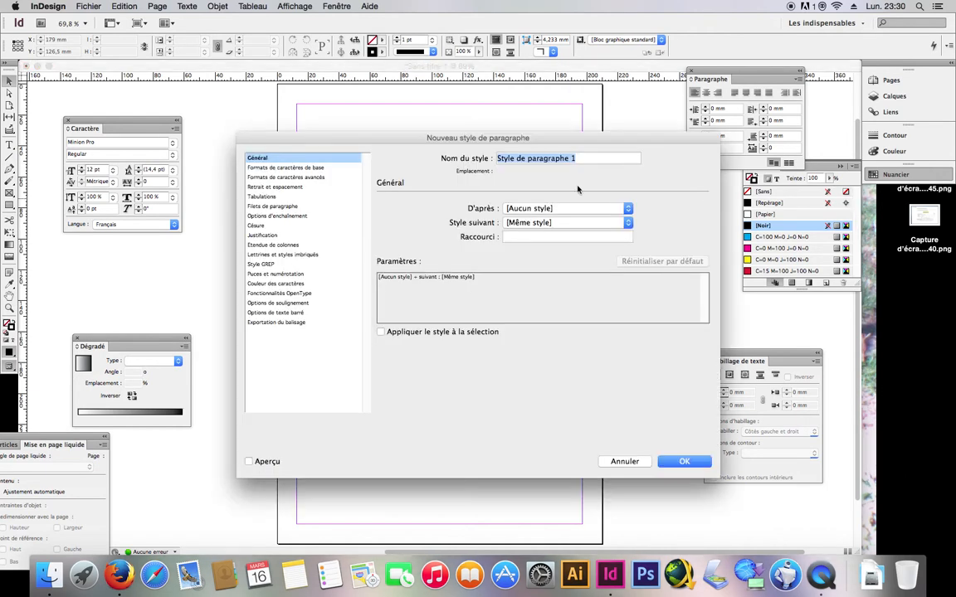
{"action": "type", "text": "style1"}
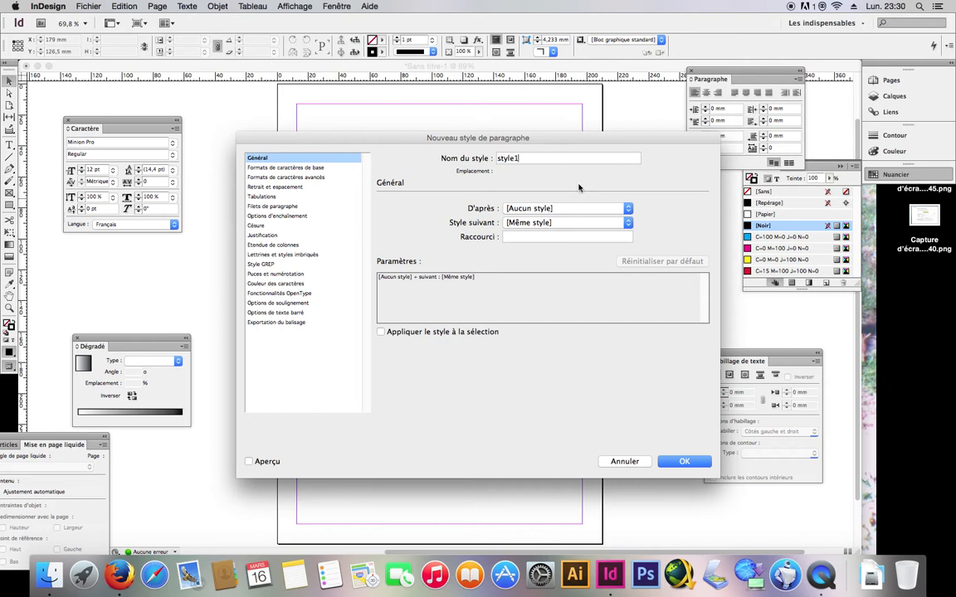
{"action": "left_click", "coordinate": [522, 211]}
{"action": "left_click", "coordinate": [440, 220]}
Step: Set the basic character formats of style1 to Futura Medium with 14 pt leading
{"action": "left_click", "coordinate": [287, 168]}
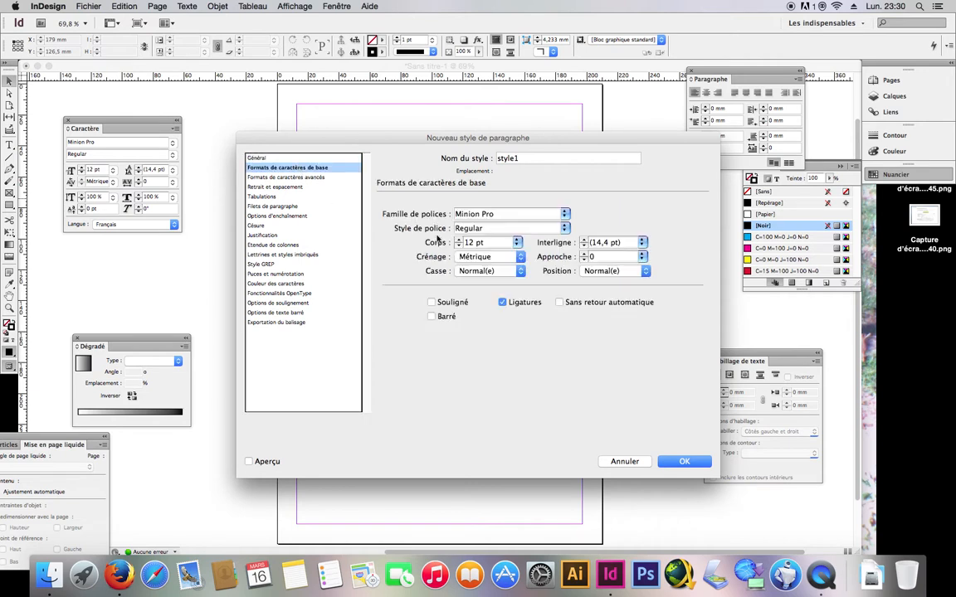
{"action": "left_click", "coordinate": [563, 215]}
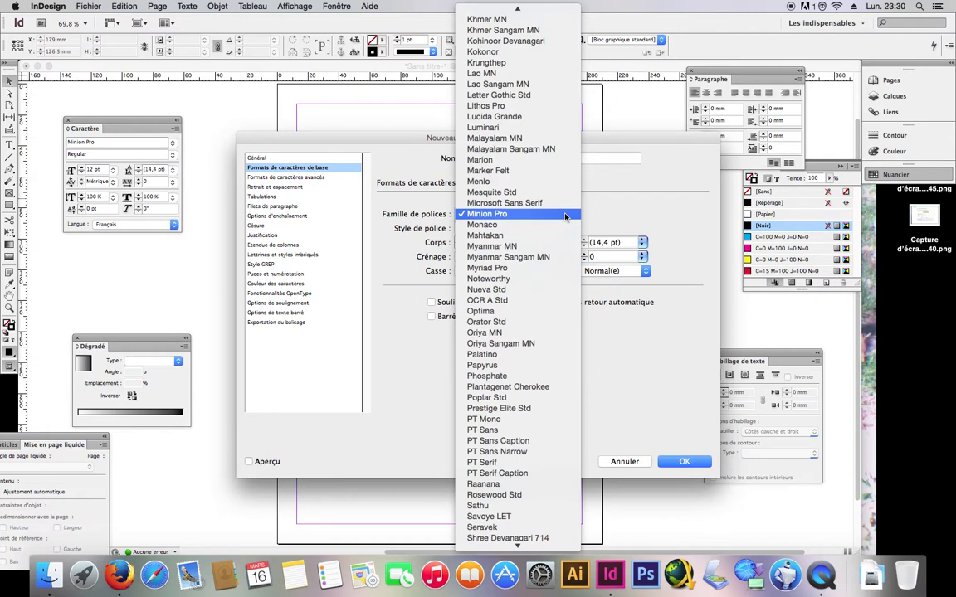
{"action": "left_click", "coordinate": [482, 217]}
{"action": "type", "text": "Futura"}
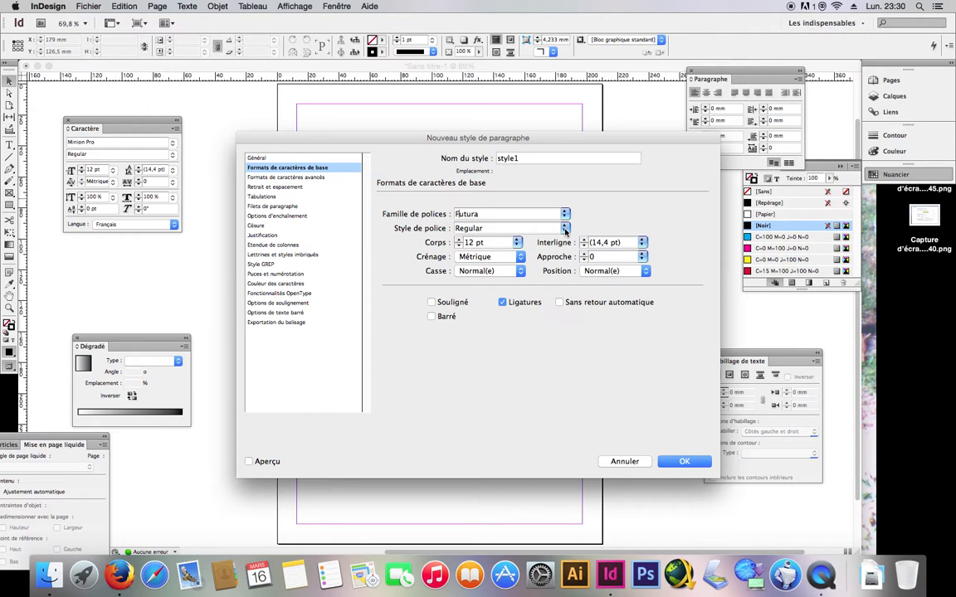
{"action": "left_click", "coordinate": [513, 229]}
{"action": "left_click", "coordinate": [547, 250]}
{"action": "left_click", "coordinate": [584, 243]}
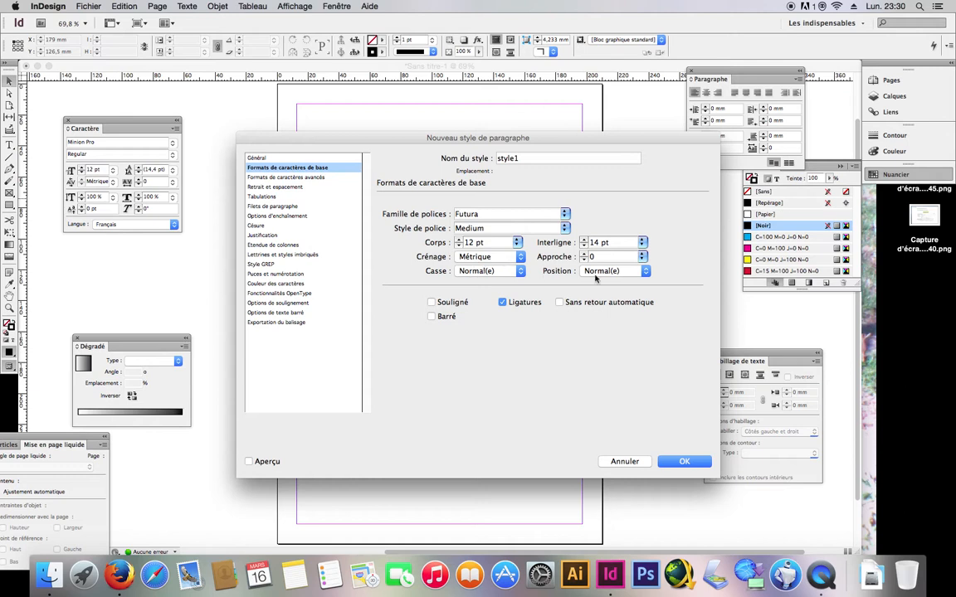
Step: Set the left indent of style1 to 5 mm
{"action": "left_click", "coordinate": [286, 178]}
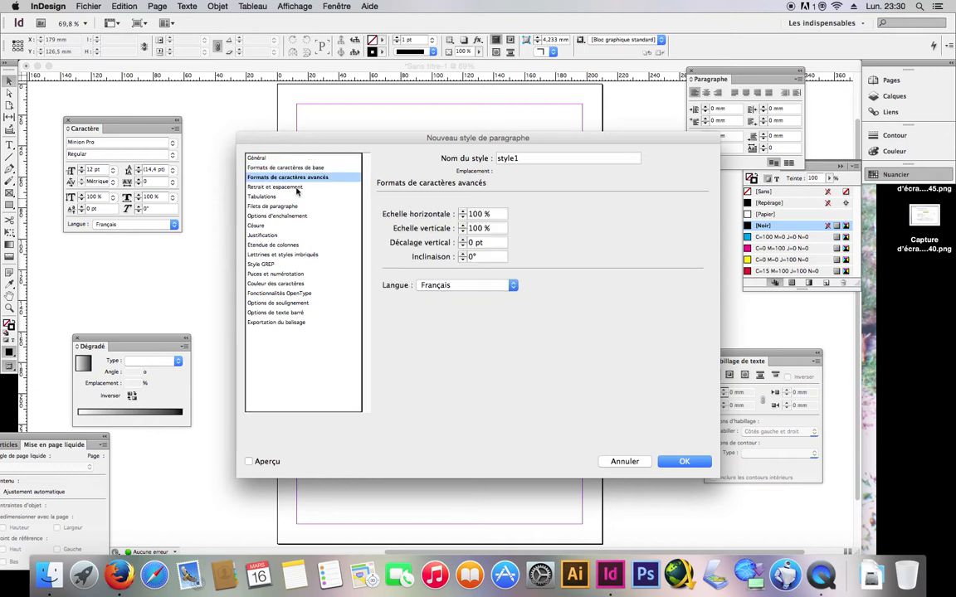
{"action": "left_click", "coordinate": [297, 196]}
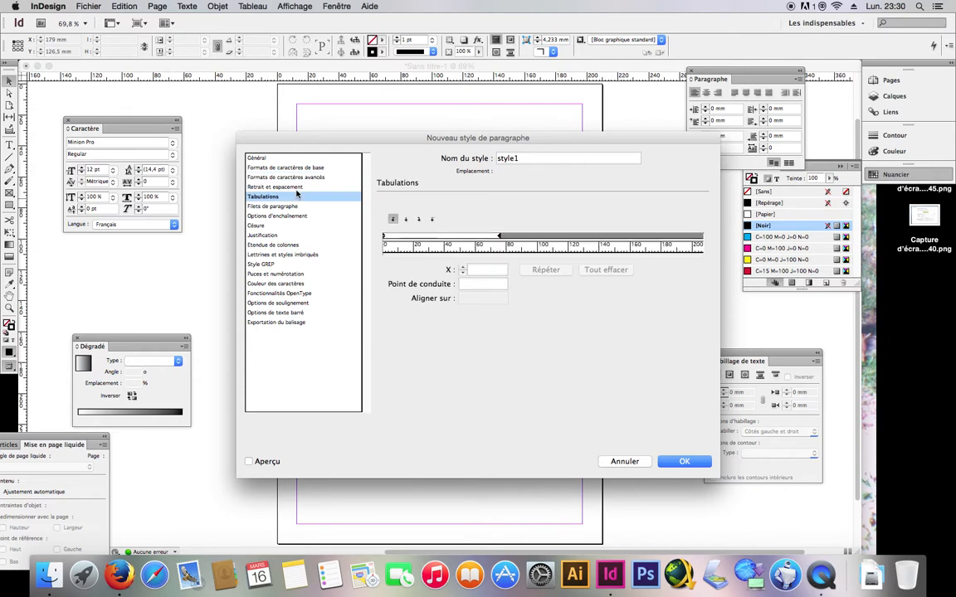
{"action": "left_click", "coordinate": [297, 187]}
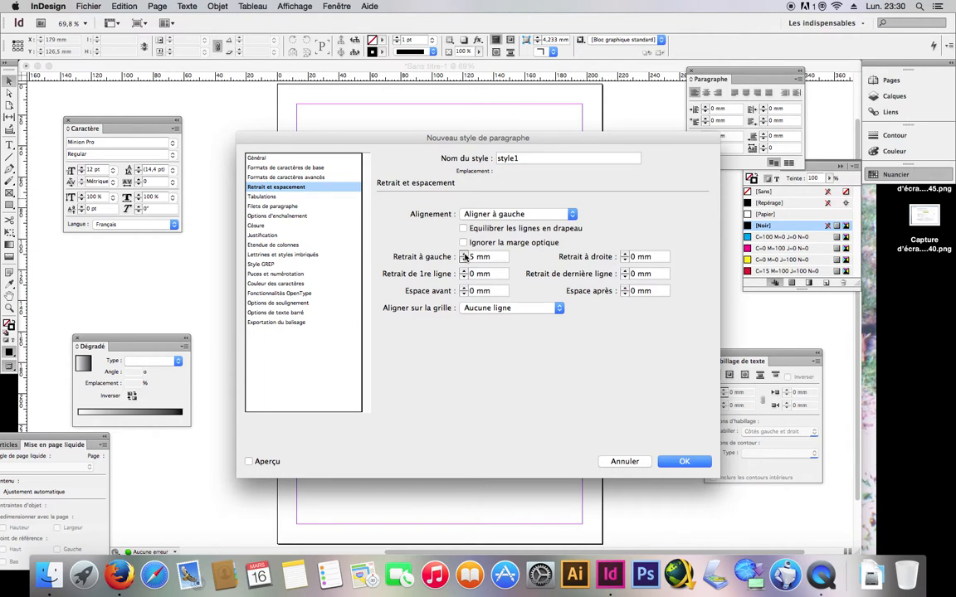
Step: Review the tab, rule and keep options of style1, and turn off its hyphenation (Césure)
{"action": "left_click", "coordinate": [274, 197]}
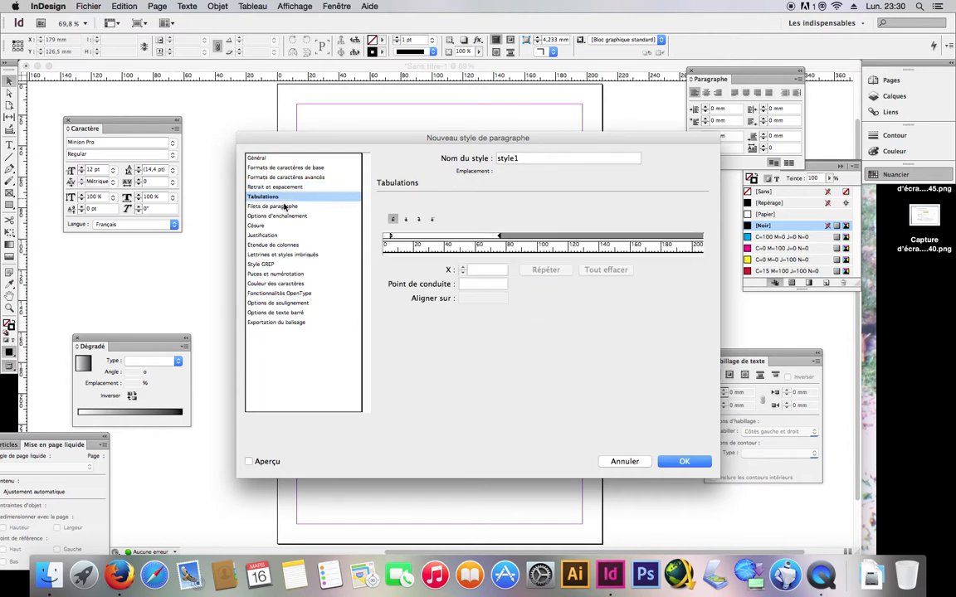
{"action": "left_click", "coordinate": [285, 207]}
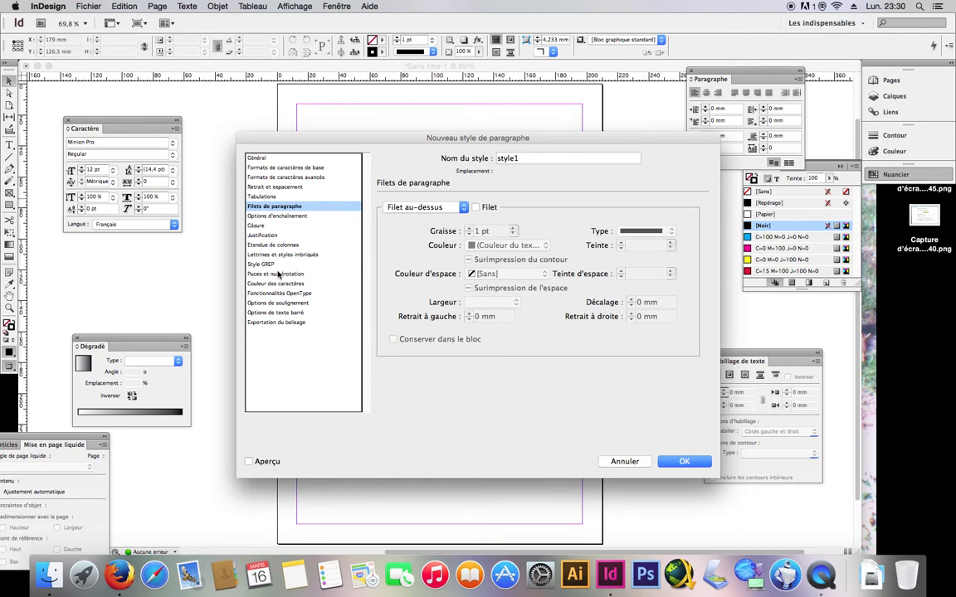
{"action": "left_click", "coordinate": [277, 215]}
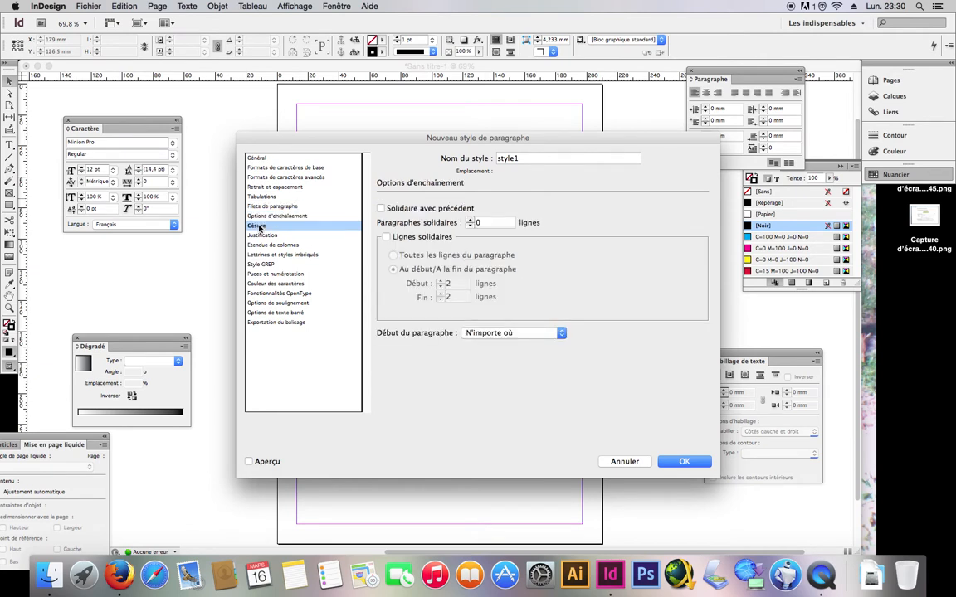
{"action": "left_click", "coordinate": [256, 226]}
{"action": "left_click", "coordinate": [263, 236]}
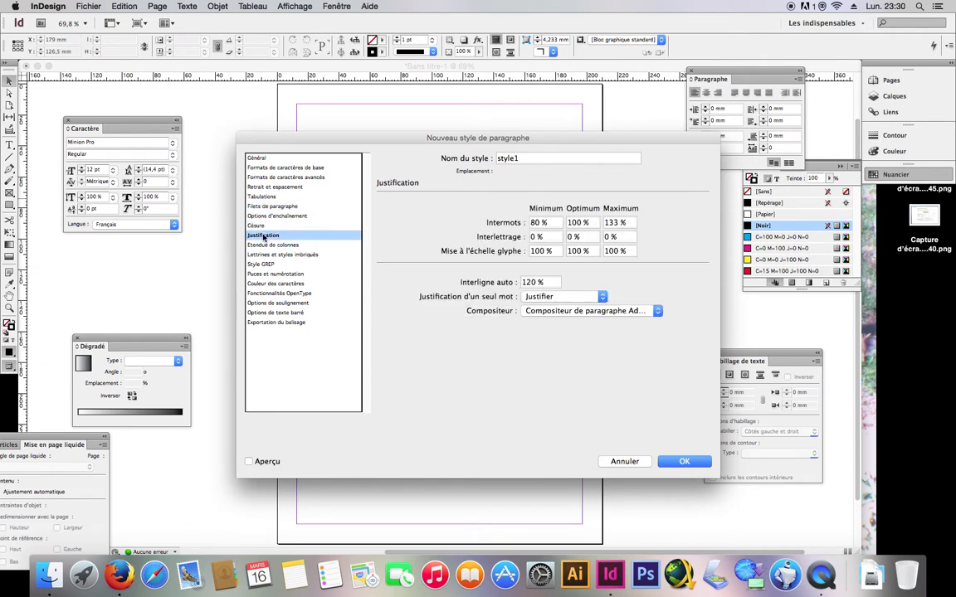
{"action": "left_click", "coordinate": [257, 226]}
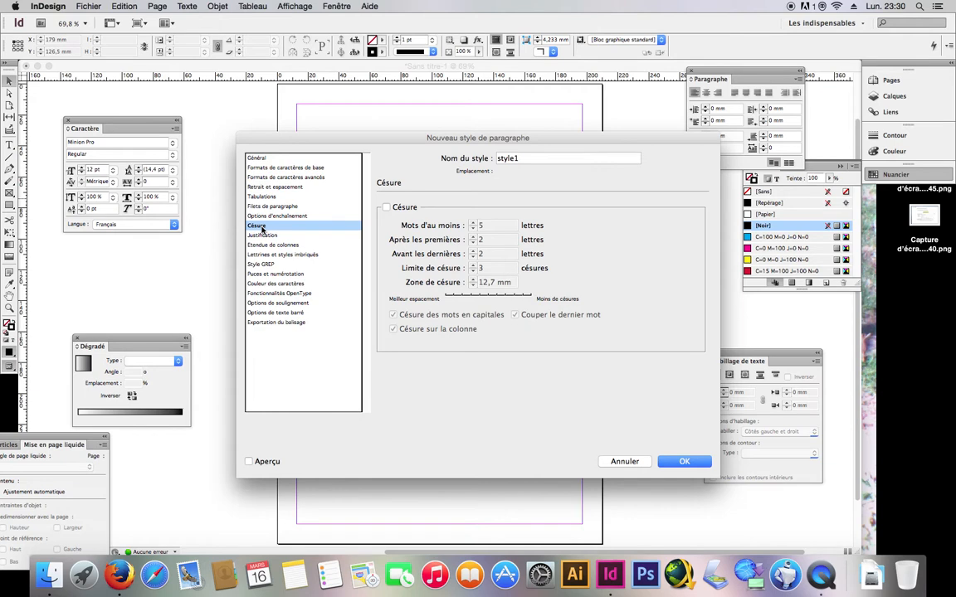
Step: Give style1 a drop cap spanning 3 lines and 1 character
{"action": "left_click", "coordinate": [264, 235]}
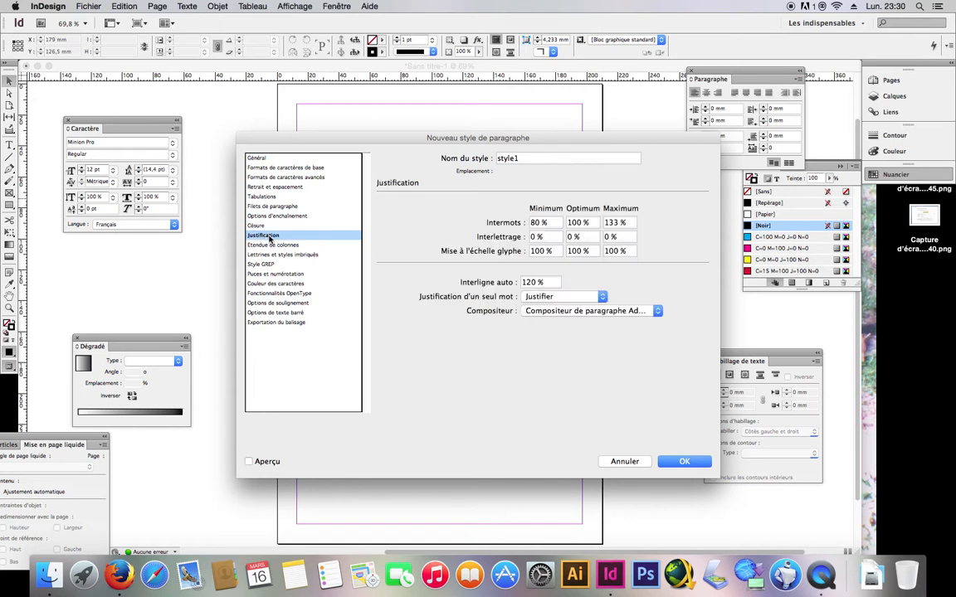
{"action": "left_click", "coordinate": [265, 246]}
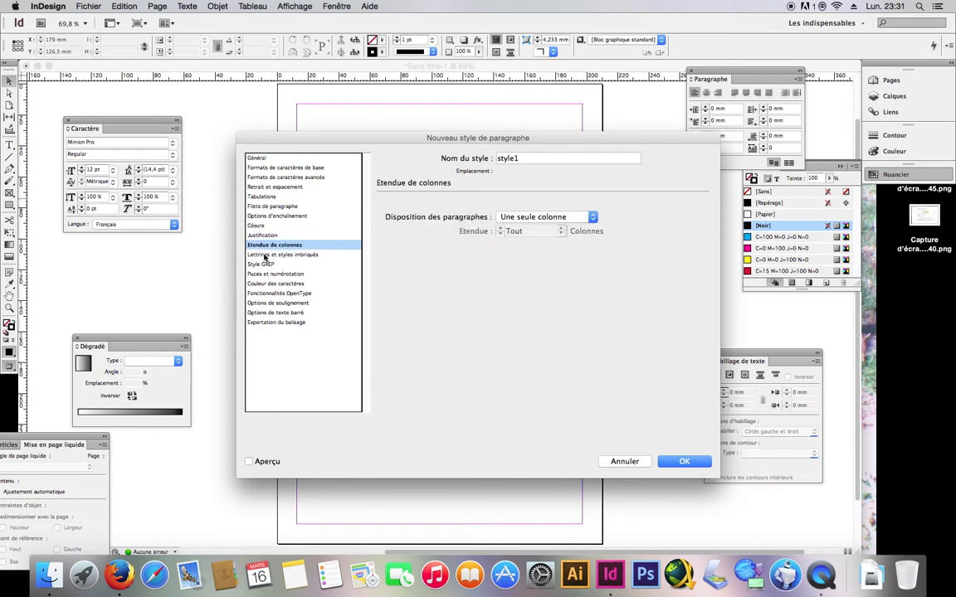
{"action": "left_click", "coordinate": [265, 254]}
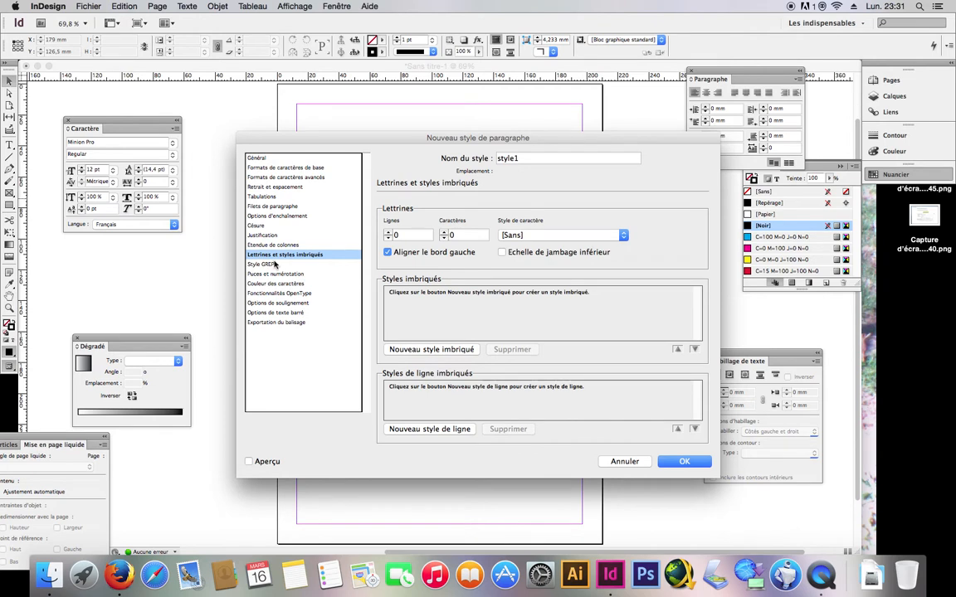
{"action": "left_click", "coordinate": [404, 237]}
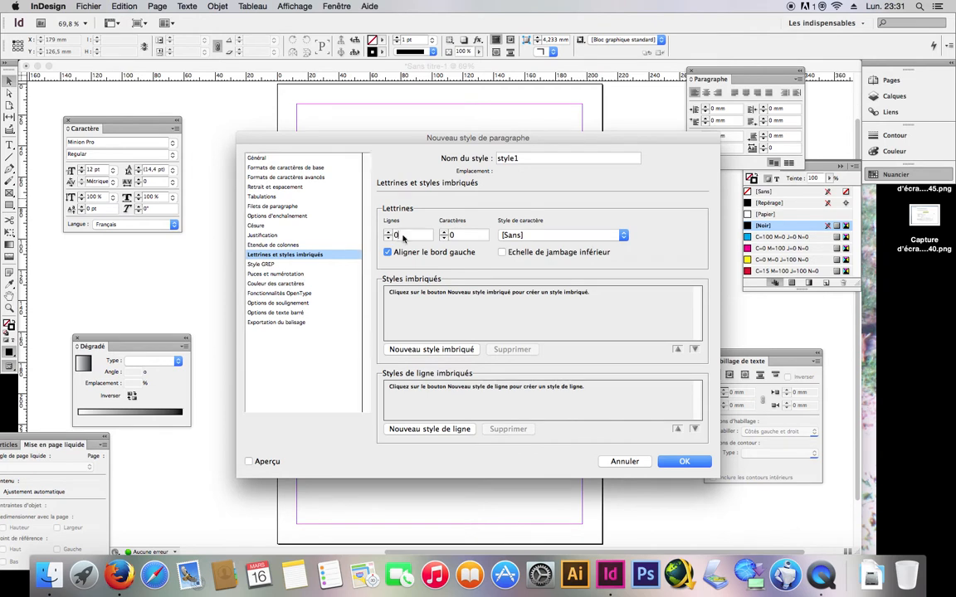
{"action": "type", "text": "3"}
{"action": "key", "text": "Tab"}
{"action": "type", "text": "3"}
{"action": "type", "text": "1"}
{"action": "left_click", "coordinate": [541, 237]}
{"action": "left_click", "coordinate": [540, 227]}
Step: Set the character color of style1 to C=100 M=0 J=0 N=0 and save the new style
{"action": "left_click", "coordinate": [260, 264]}
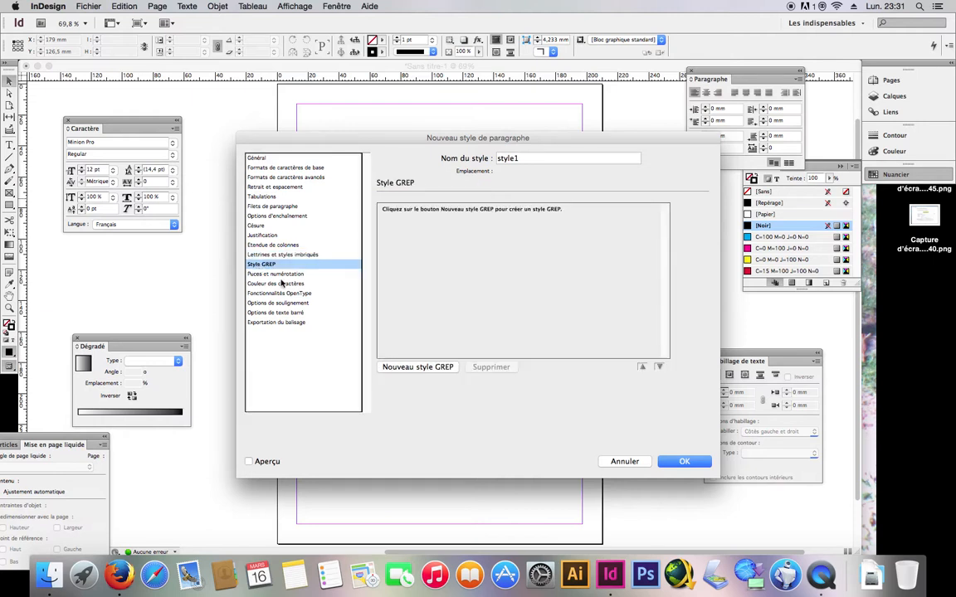
{"action": "left_click", "coordinate": [279, 275]}
{"action": "left_click", "coordinate": [280, 284]}
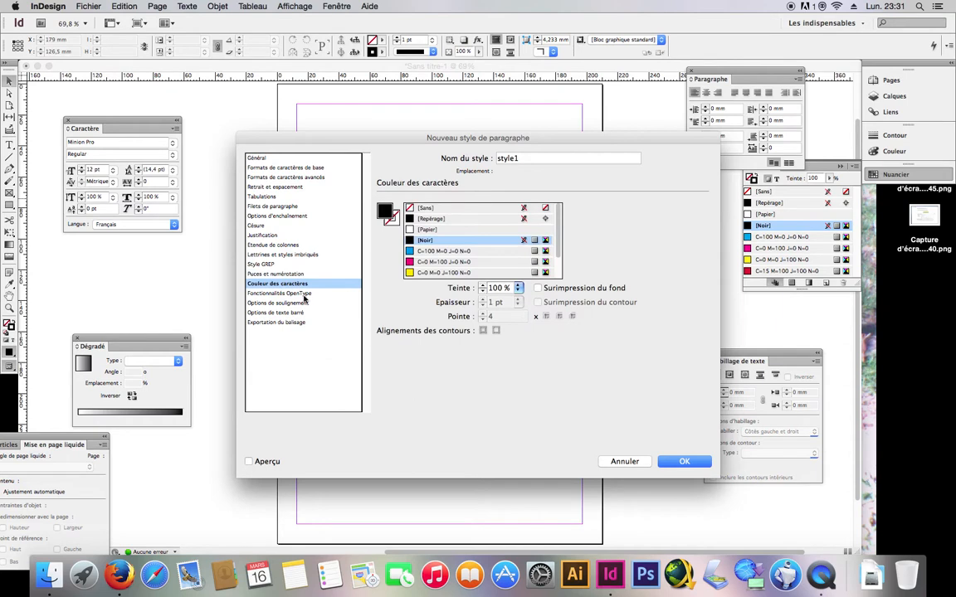
{"action": "left_click", "coordinate": [454, 252]}
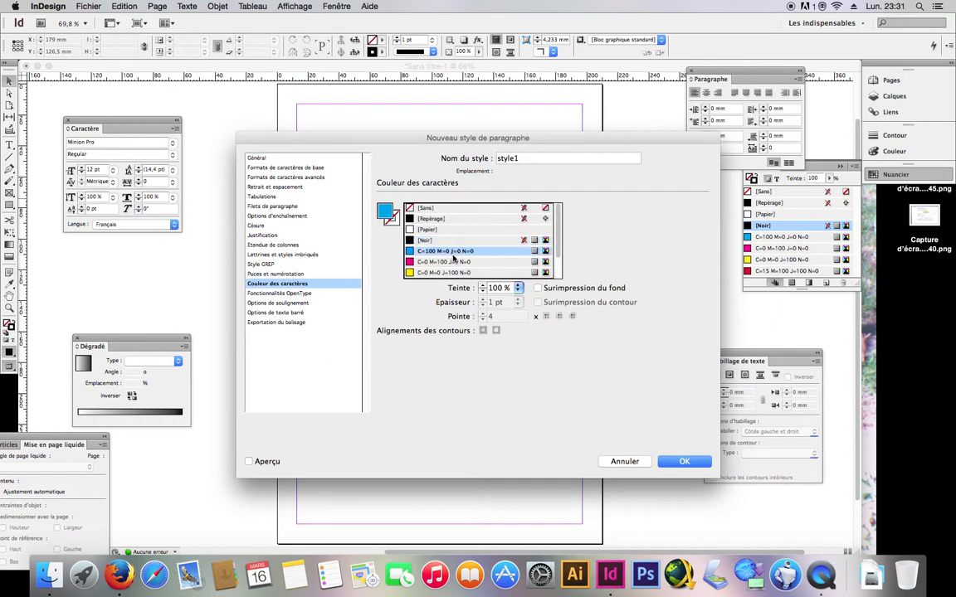
{"action": "left_click", "coordinate": [674, 463]}
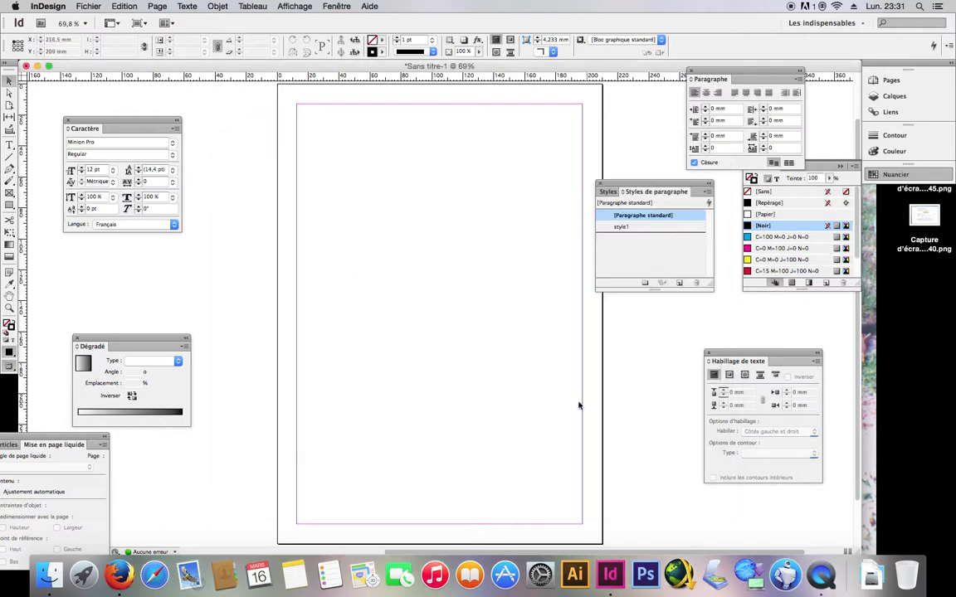
Step: Draw a text frame about 105 × 130 mm at X 24.5, Y 72 mm and fill it with placeholder text
{"action": "left_click", "coordinate": [9, 145]}
{"action": "left_click_drag", "start_coordinate": [315, 197], "coordinate": [477, 396]}
{"action": "right_click", "coordinate": [401, 299]}
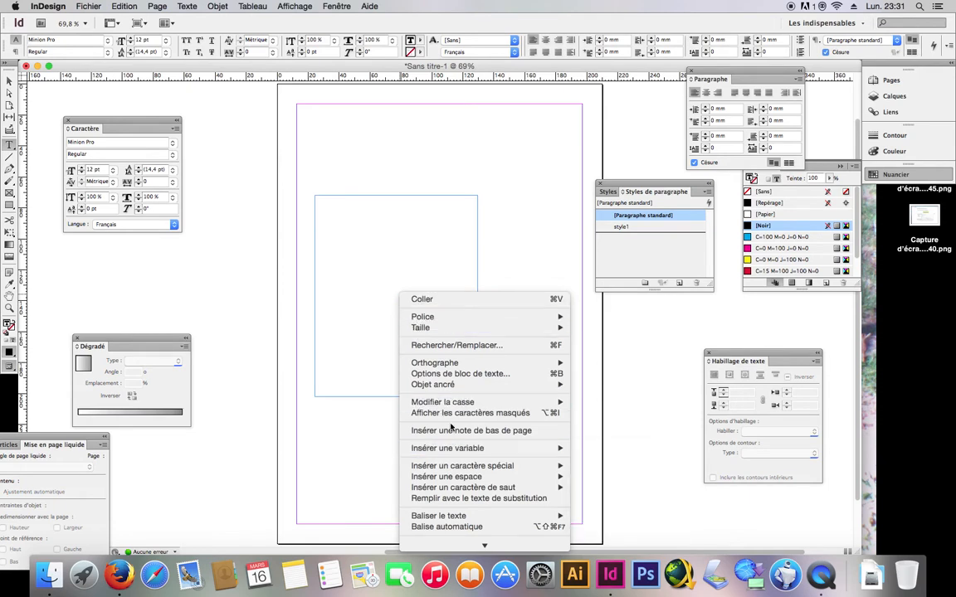
{"action": "left_click", "coordinate": [474, 498]}
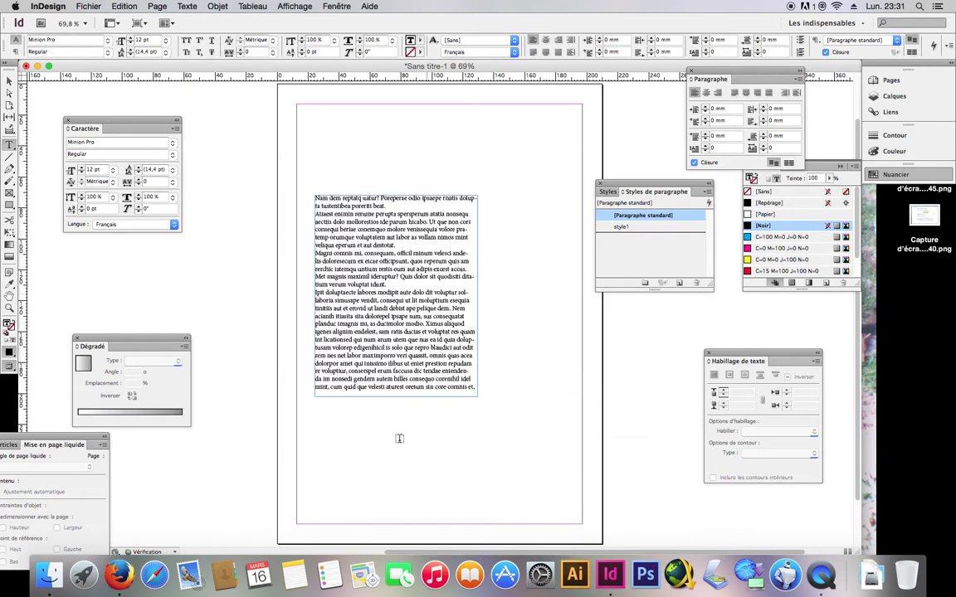
Step: Apply the style1 paragraph style to the whole text frame, and place the text cursor in its first paragraph
{"action": "left_click", "coordinate": [9, 80]}
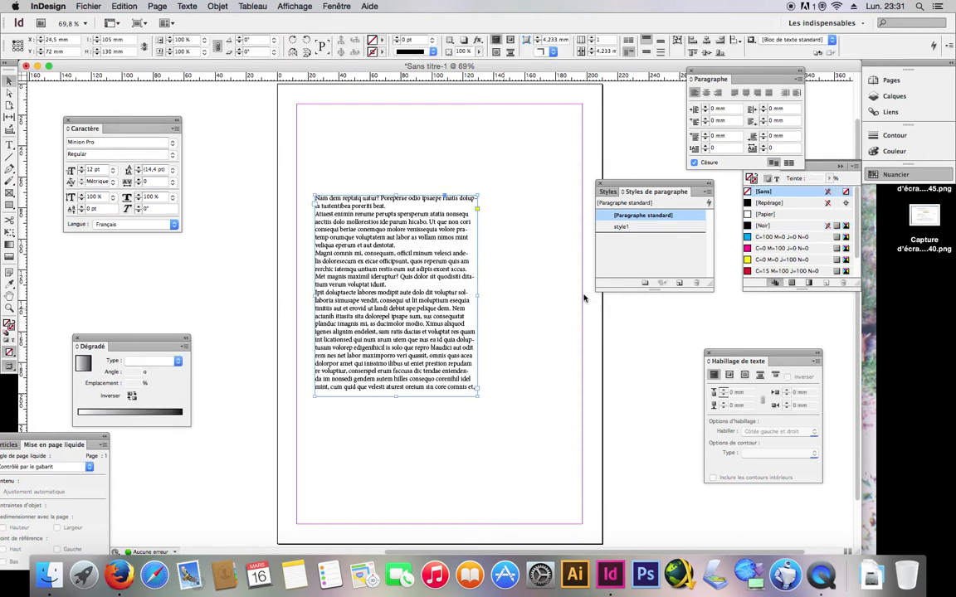
{"action": "left_click", "coordinate": [651, 230]}
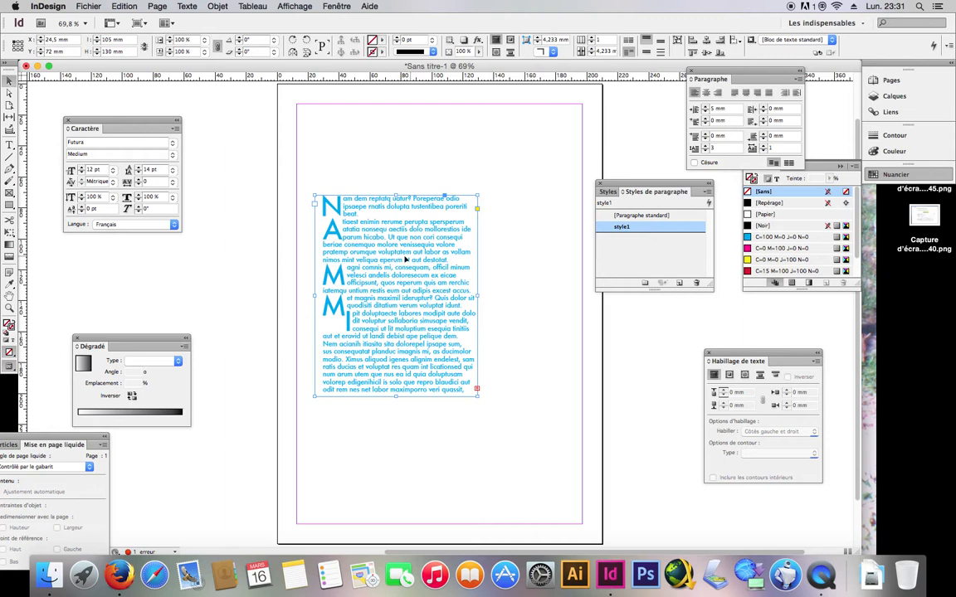
{"action": "left_click", "coordinate": [10, 143]}
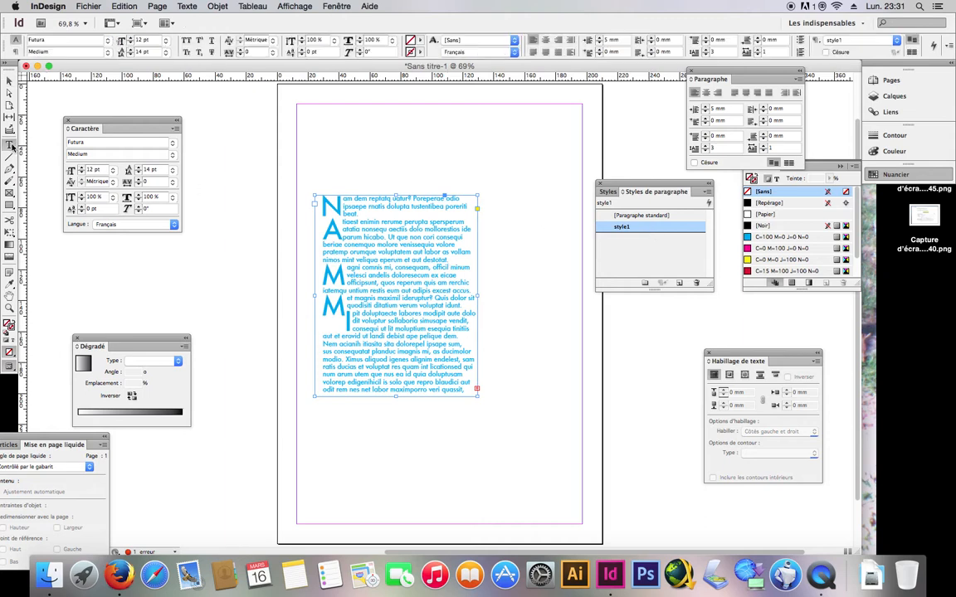
{"action": "left_click", "coordinate": [362, 213]}
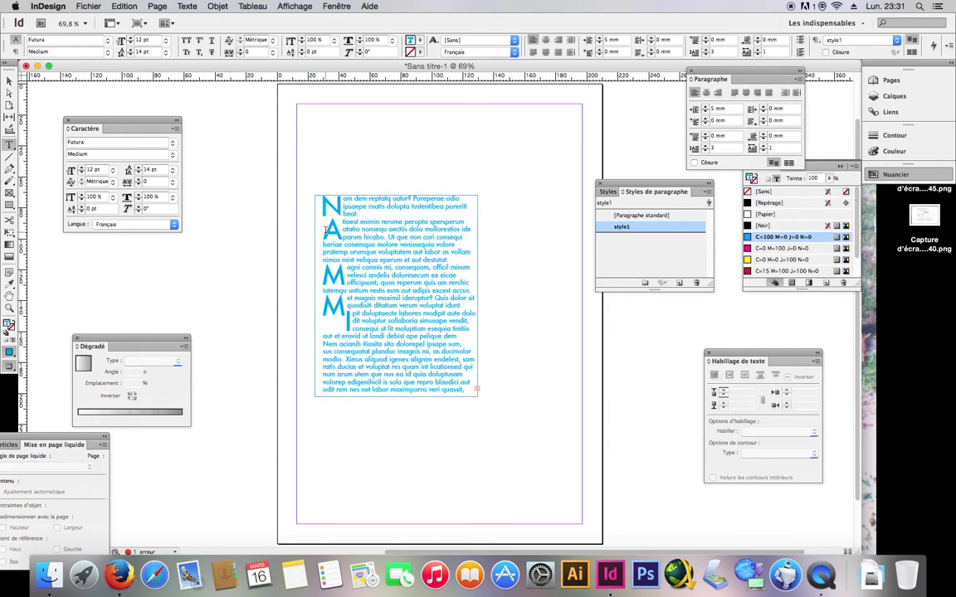
Step: Remove the paragraph breaks before the second, third and fifth paragraphs, and insert a blank line before the paragraph starting "Met magnis"
{"action": "key", "text": "Delete"}
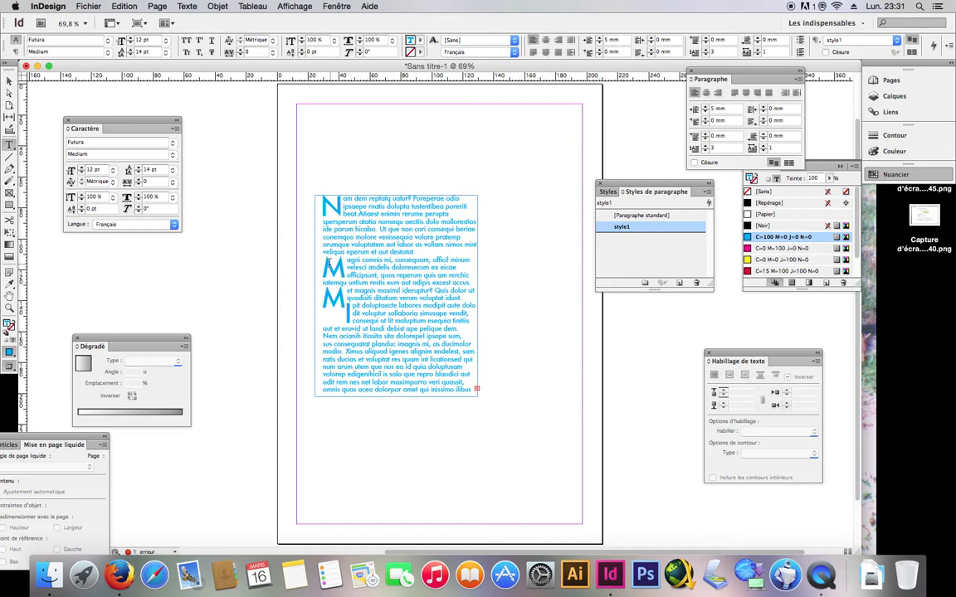
{"action": "key", "text": "BackSpace"}
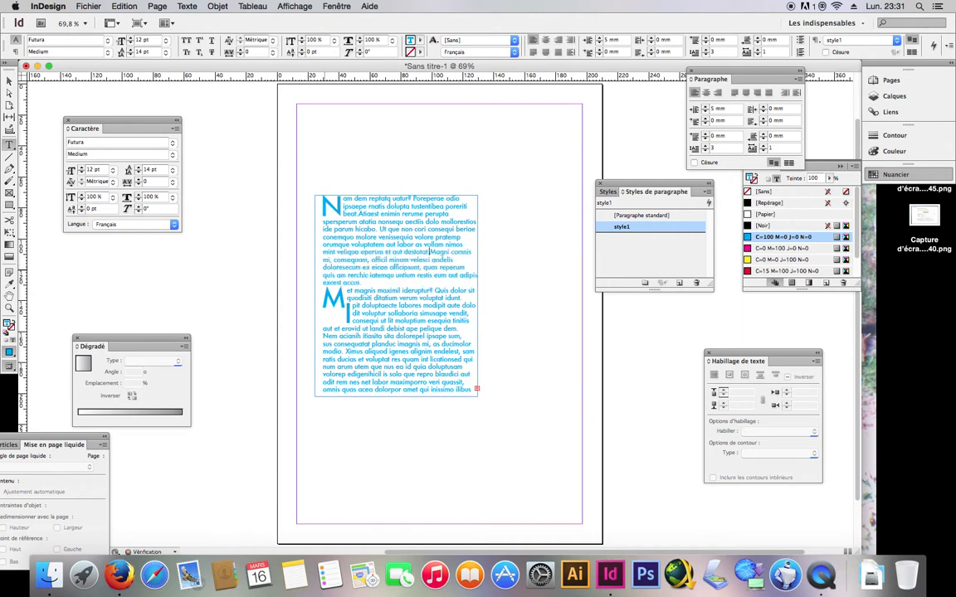
{"action": "left_click", "coordinate": [346, 313]}
{"action": "key", "text": "BackSpace"}
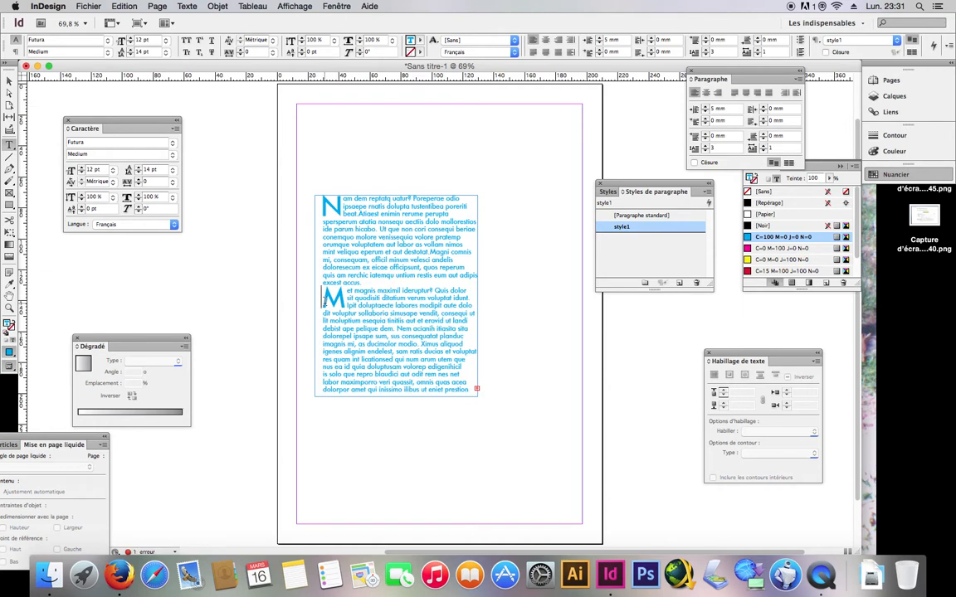
{"action": "left_click", "coordinate": [325, 295]}
{"action": "key", "text": "Return"}
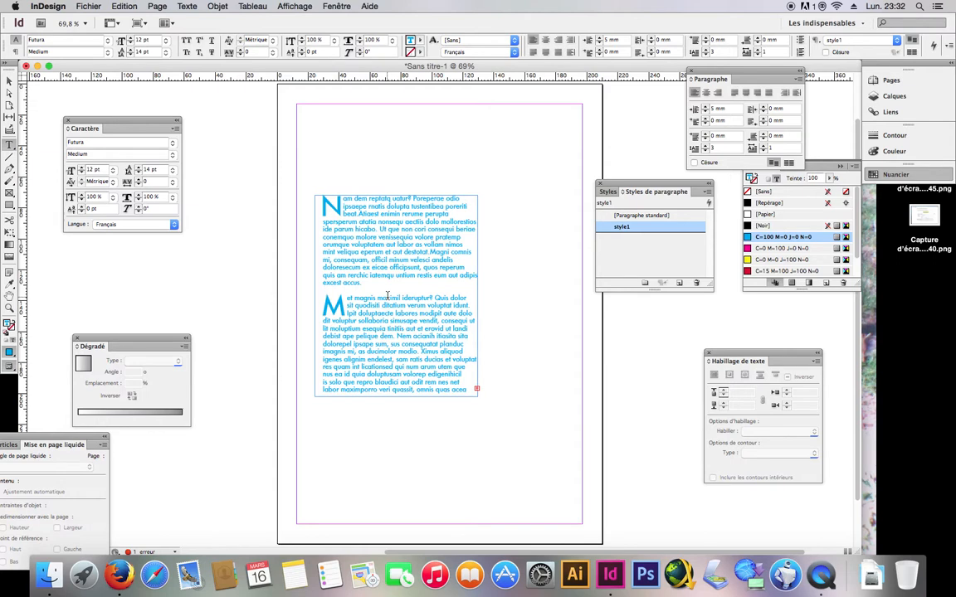
Step: Delete the text frame holding the drop-cap paragraphs from the page
{"action": "key", "text": "Escape"}
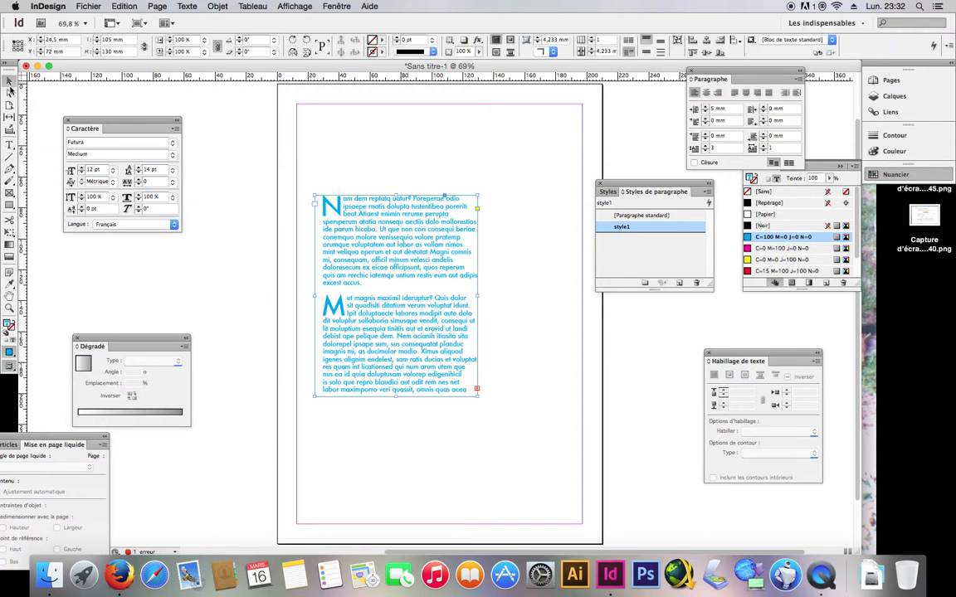
{"action": "key", "text": "Delete"}
Step: Edit paragraph style style1 to remove its drop cap, setting both lines and characters to 0, and save the style
{"action": "left_click", "coordinate": [637, 228]}
{"action": "left_click", "coordinate": [636, 229]}
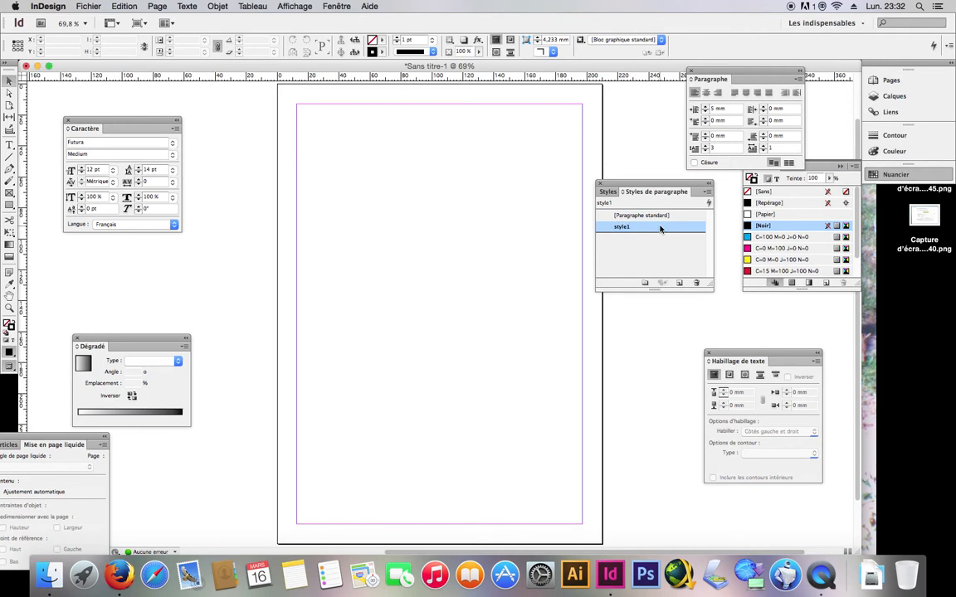
{"action": "right_click", "coordinate": [661, 229]}
{"action": "left_click", "coordinate": [666, 232]}
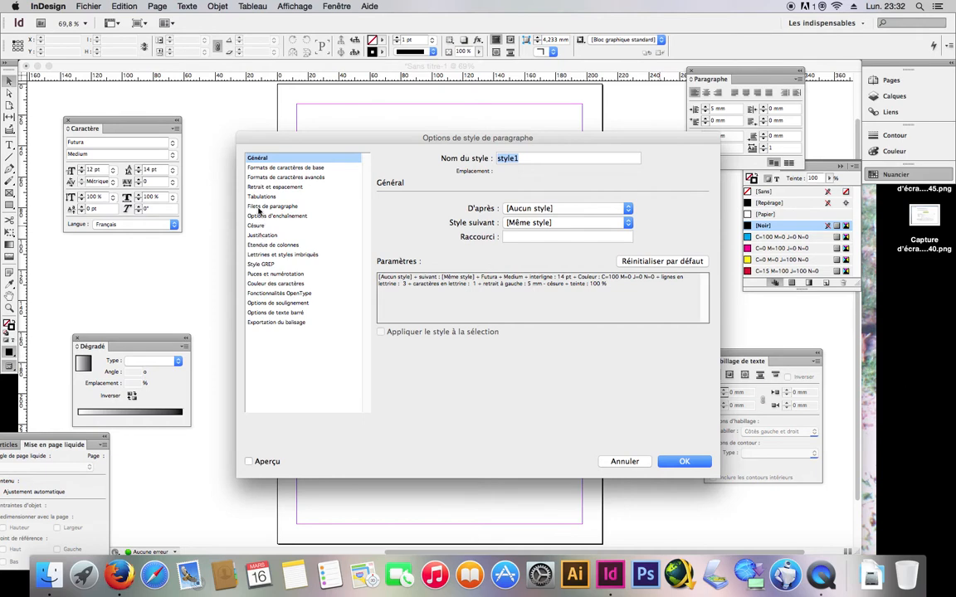
{"action": "left_click", "coordinate": [269, 255]}
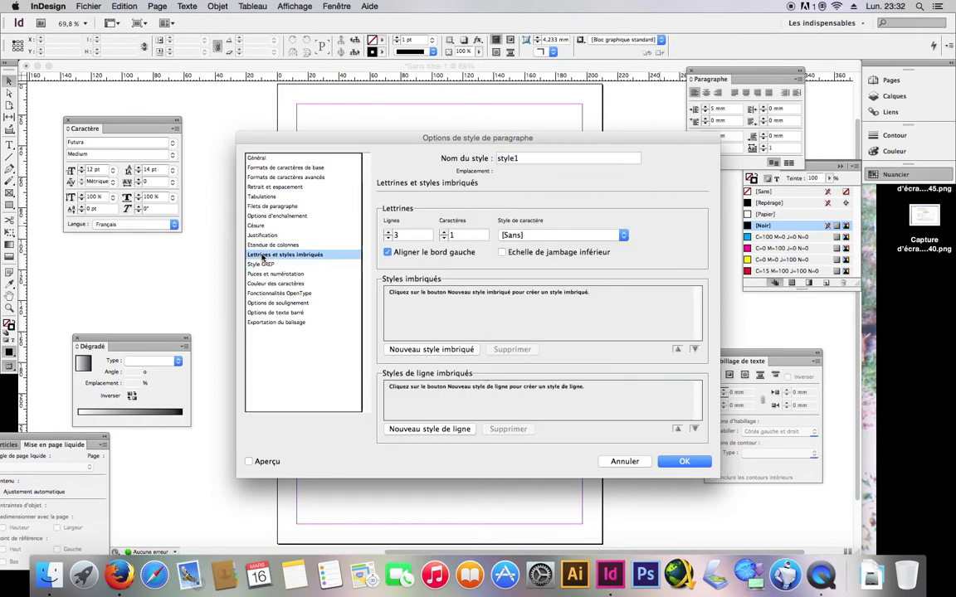
{"action": "left_click", "coordinate": [388, 238]}
{"action": "left_click", "coordinate": [683, 463]}
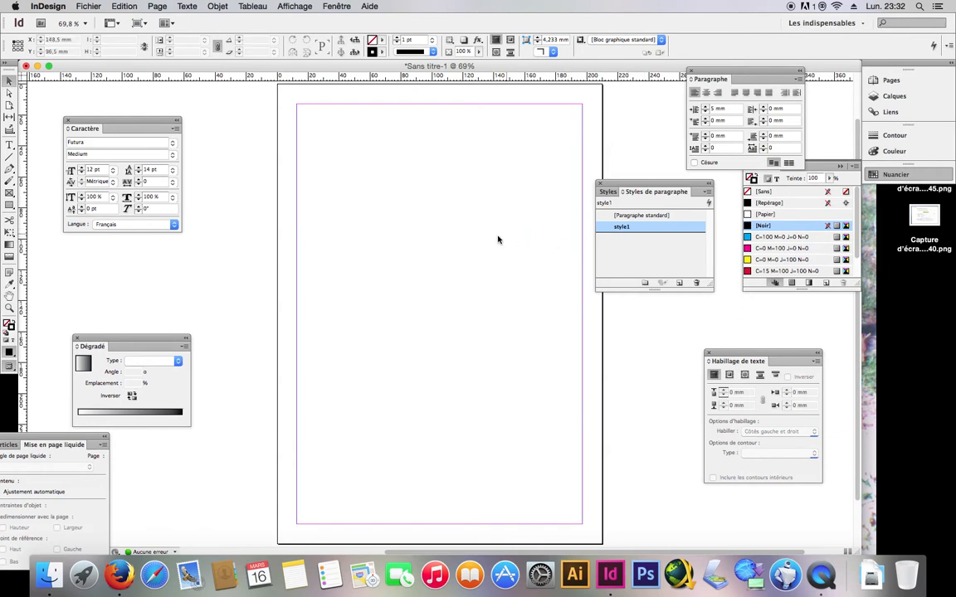
Step: Draw a text frame about 147.5 × 161.5 mm at X 32, Y 74.5 mm and fill it with placeholder text
{"action": "key", "text": "t"}
{"action": "left_click_drag", "start_coordinate": [327, 200], "coordinate": [555, 449]}
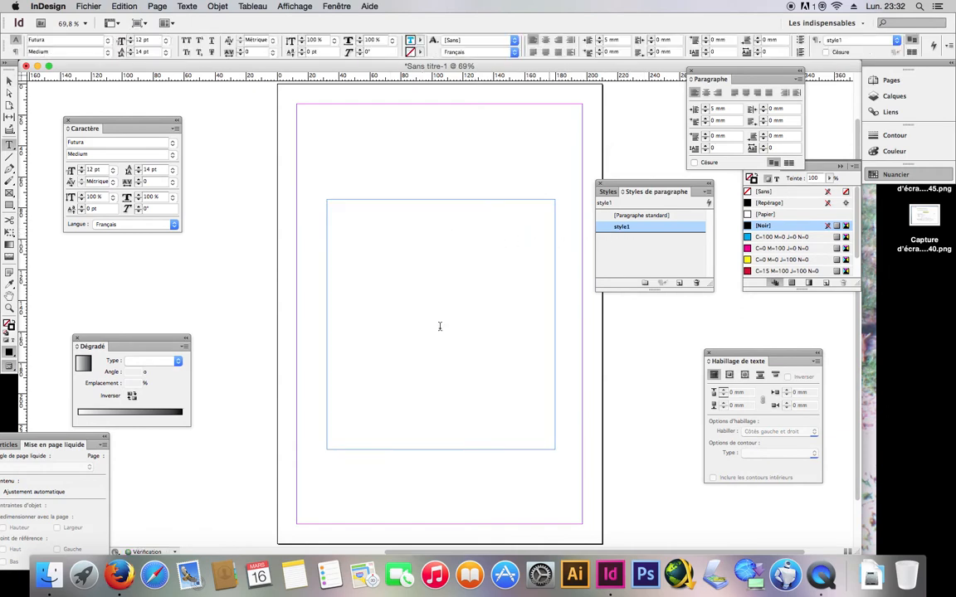
{"action": "right_click", "coordinate": [425, 307]}
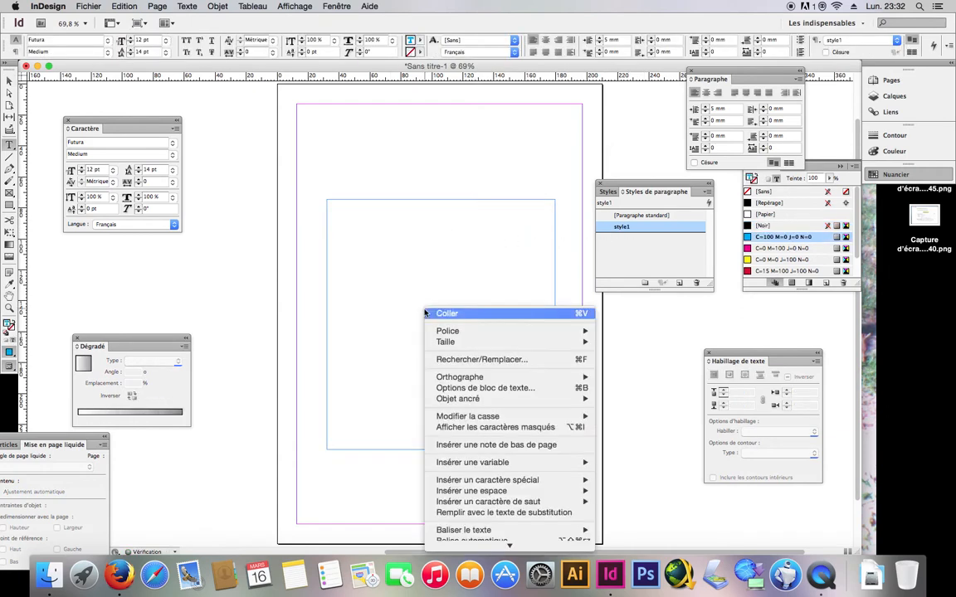
{"action": "left_click", "coordinate": [504, 512]}
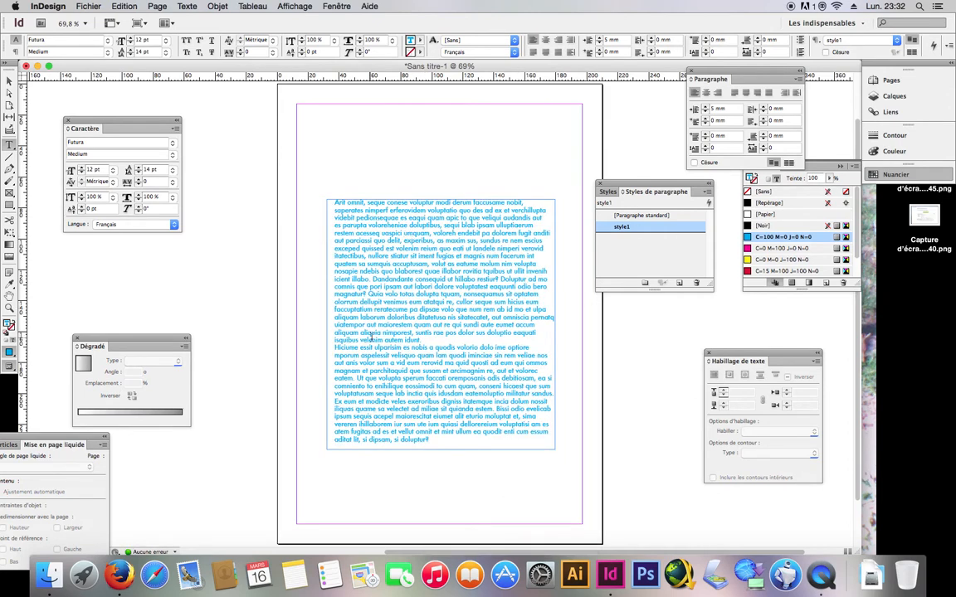
Step: Give the first paragraph a drop cap of 3 lines and 1 character through the paragraph's Drop Caps and Nested Styles settings
{"action": "left_click_drag", "start_coordinate": [336, 202], "coordinate": [322, 205]}
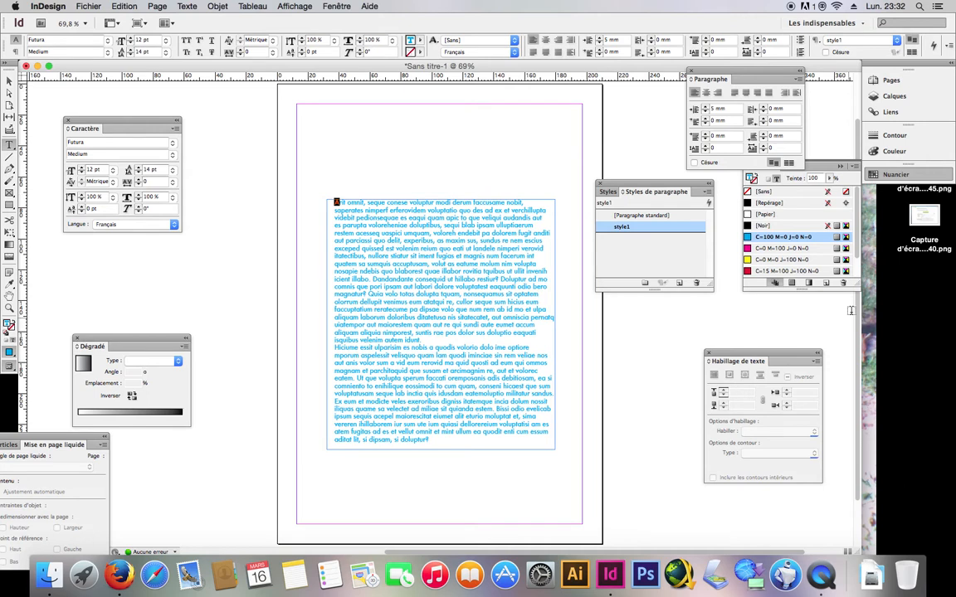
{"action": "left_click", "coordinate": [798, 79]}
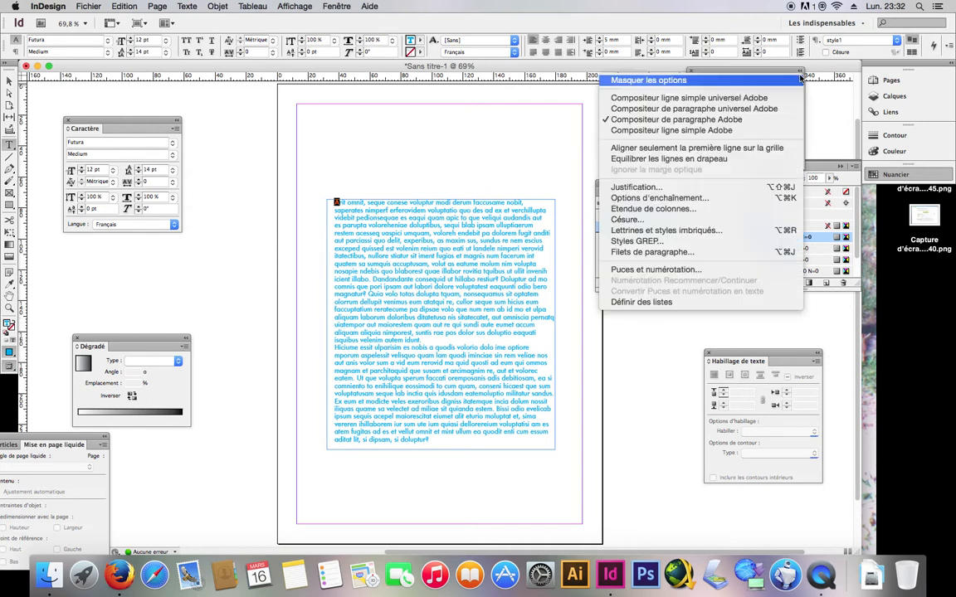
{"action": "left_click", "coordinate": [735, 231]}
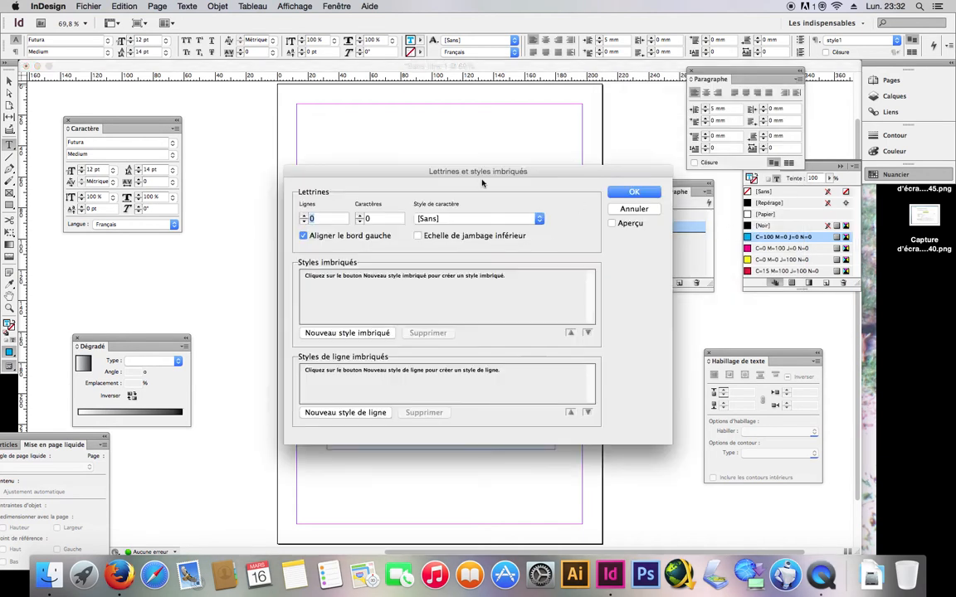
{"action": "left_click_drag", "start_coordinate": [497, 187], "coordinate": [779, 265]}
{"action": "left_click", "coordinate": [608, 307]}
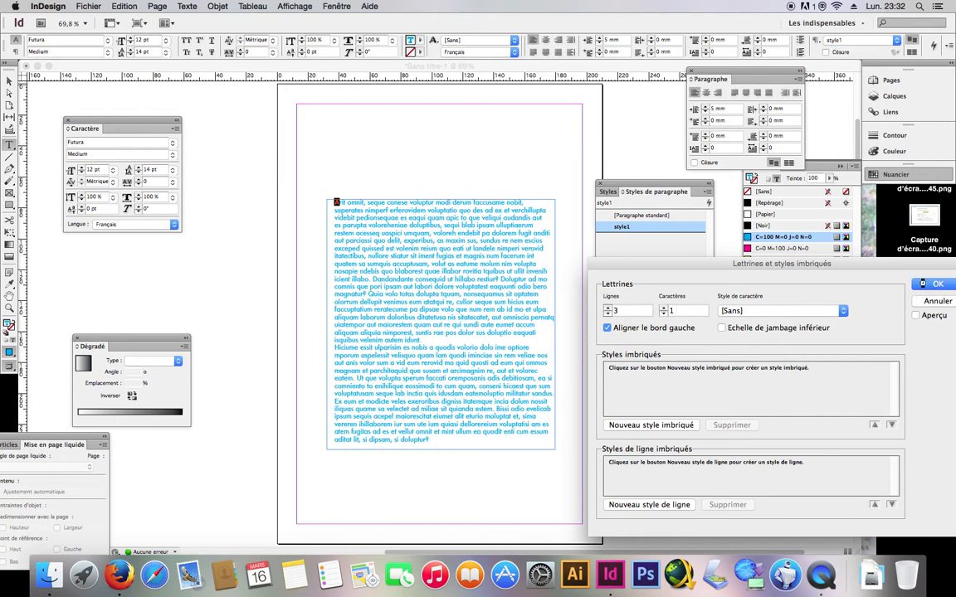
{"action": "key", "text": "Return"}
{"action": "left_click", "coordinate": [412, 287]}
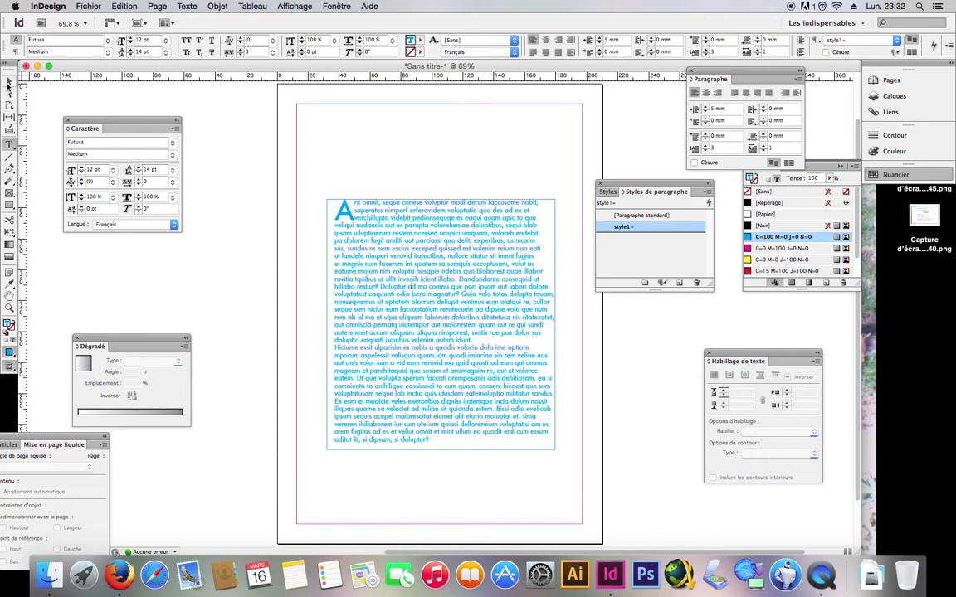
Step: Delete the placeholder text frame with the manually set drop cap
{"action": "left_click", "coordinate": [9, 83]}
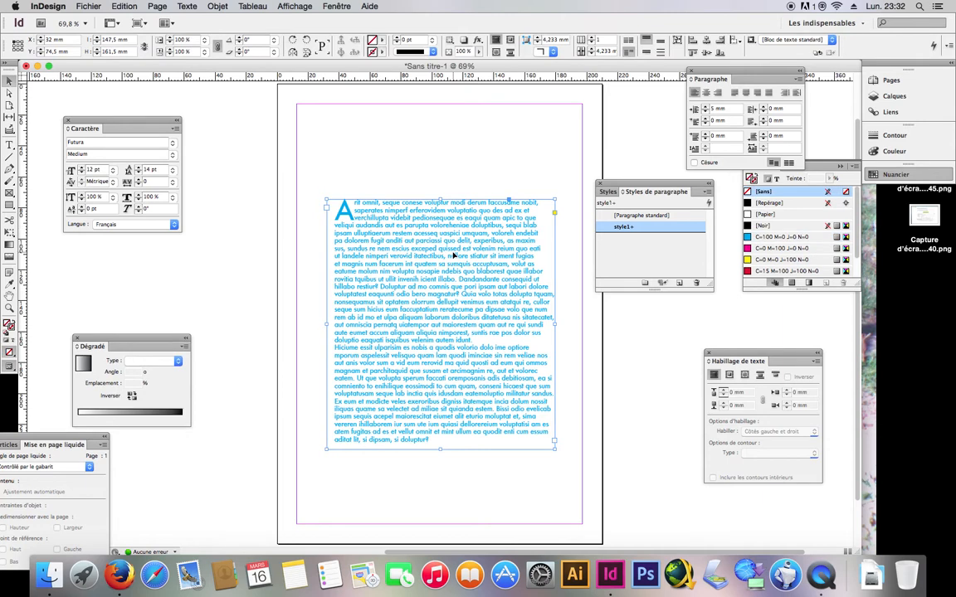
{"action": "key", "text": "BackSpace"}
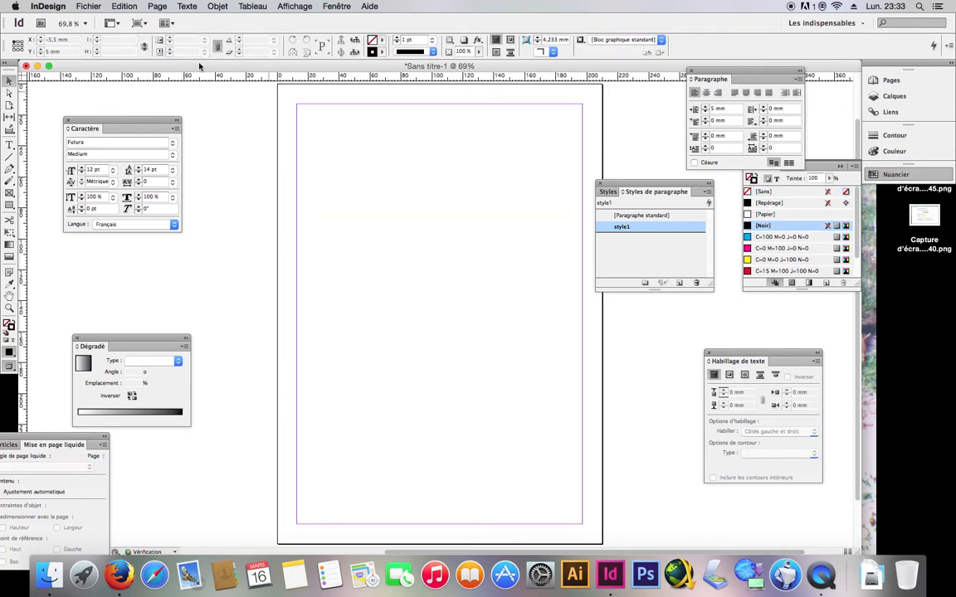
Step: Display the character styles and create a new character style named style1
{"action": "left_click", "coordinate": [124, 6]}
{"action": "mouse_move", "coordinate": [187, 6]}
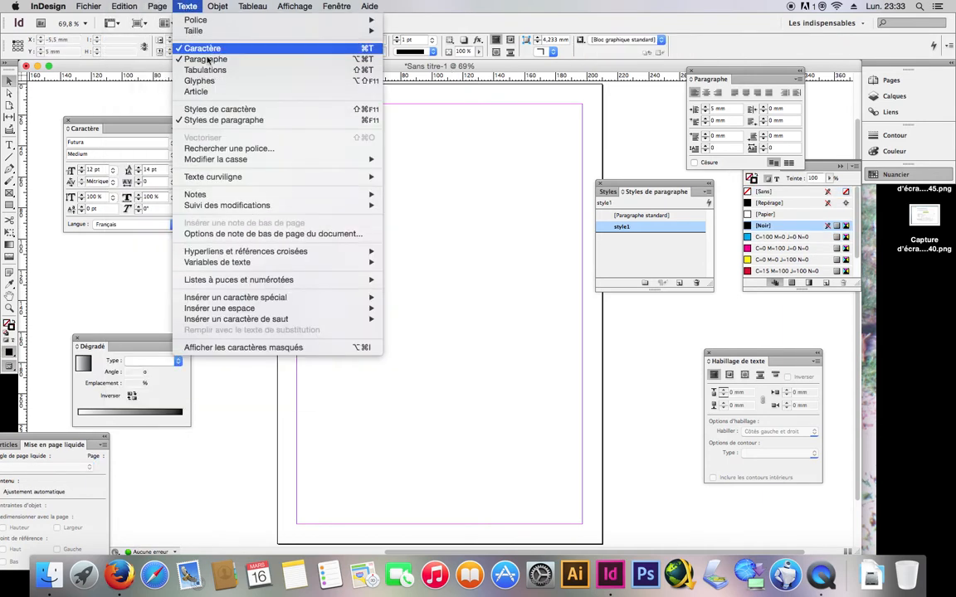
{"action": "left_click", "coordinate": [219, 110]}
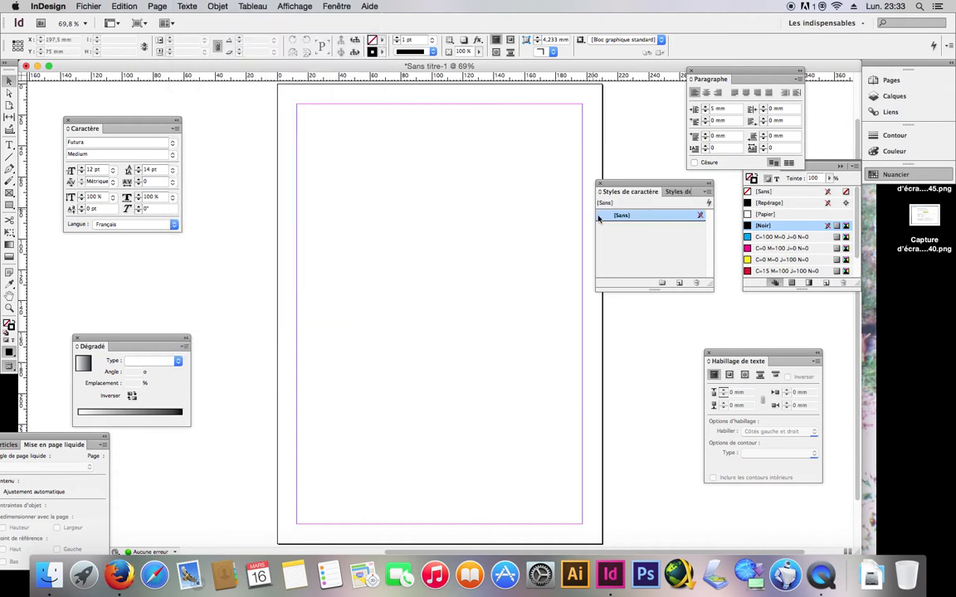
{"action": "left_click", "coordinate": [706, 192]}
{"action": "left_click", "coordinate": [771, 193]}
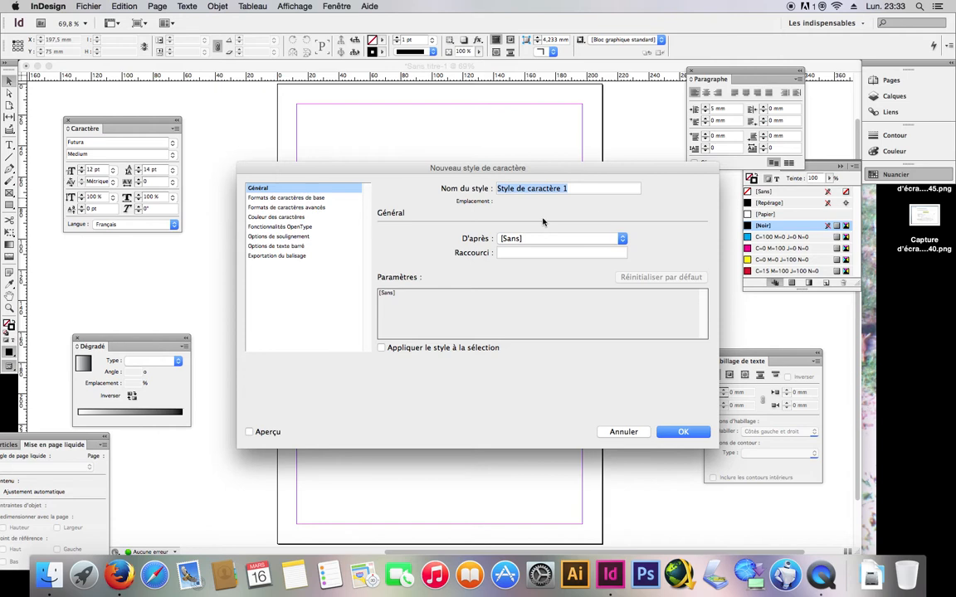
{"action": "type", "text": "style1"}
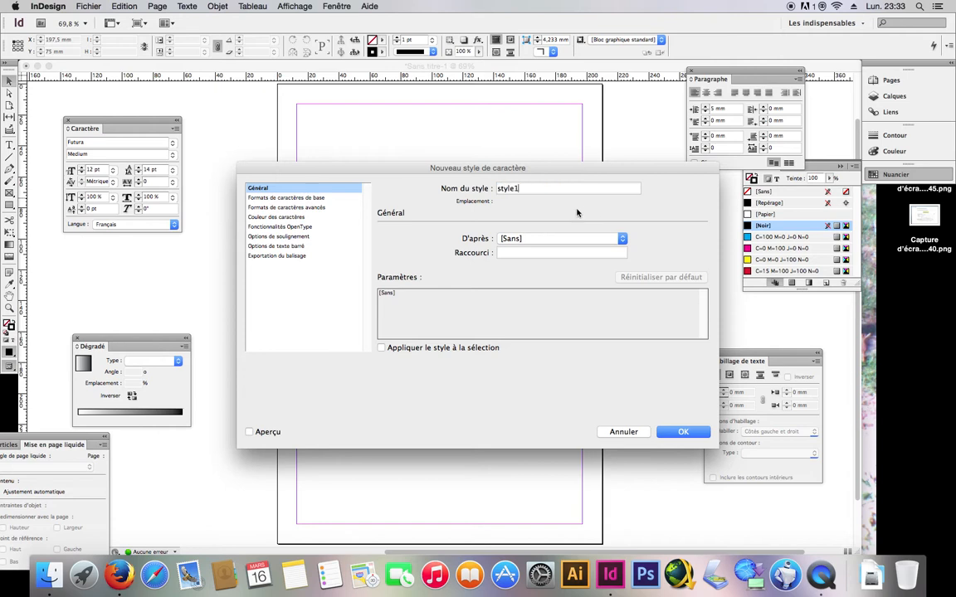
Step: Set the basic character formats of the new style1 to Helvetica, Bold, size 16
{"action": "left_click", "coordinate": [261, 199]}
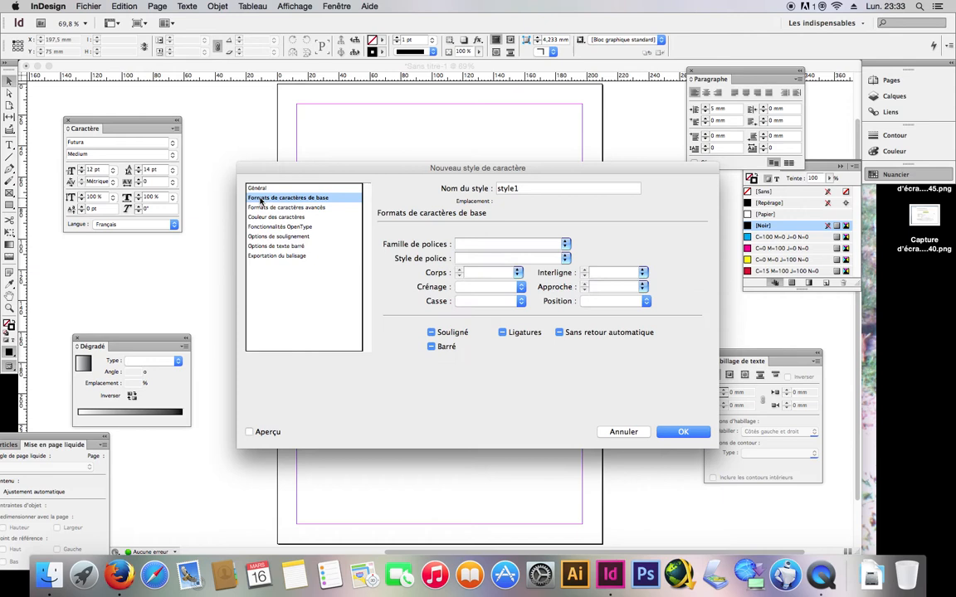
{"action": "left_click", "coordinate": [565, 244]}
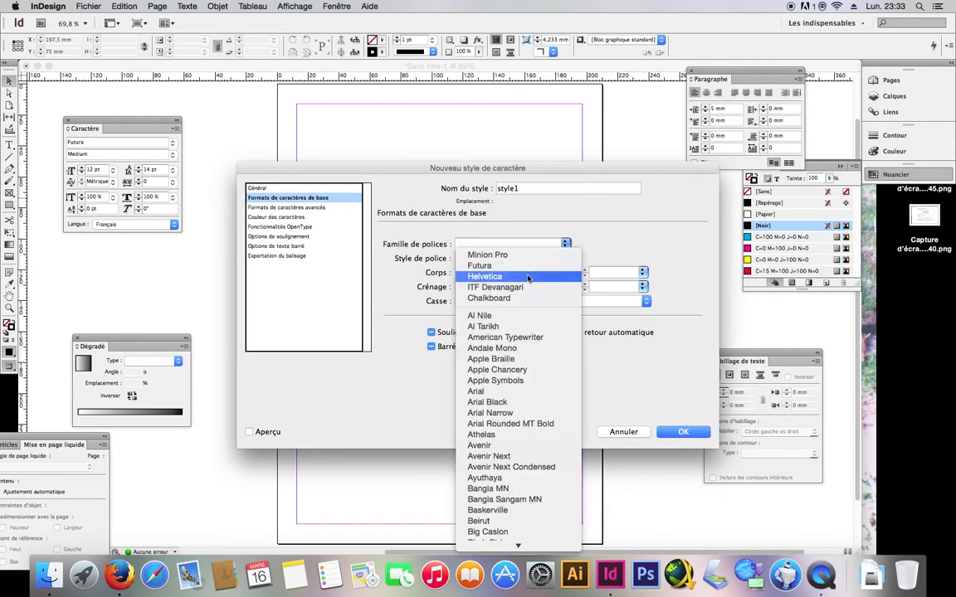
{"action": "left_click", "coordinate": [527, 278]}
{"action": "left_click", "coordinate": [565, 259]}
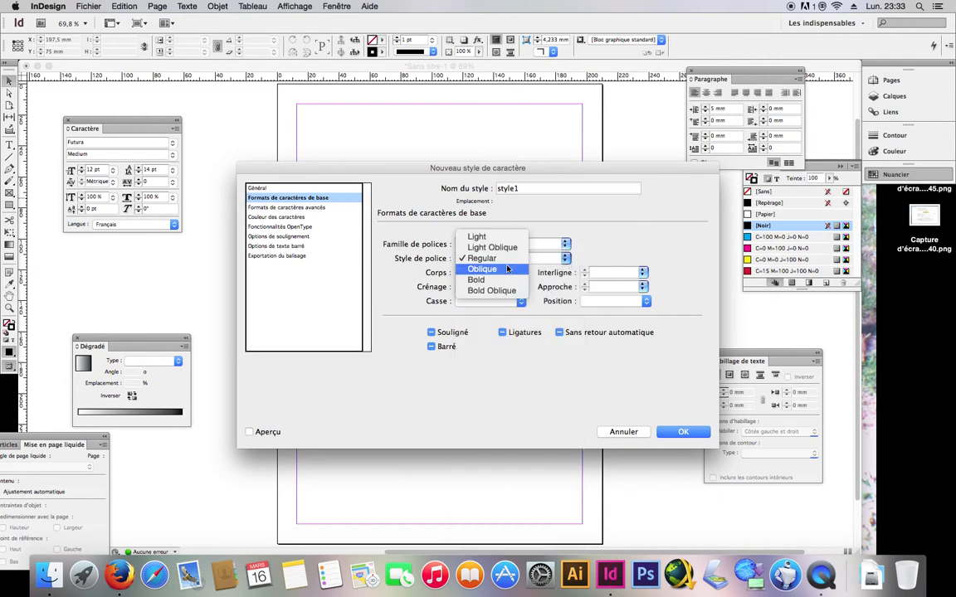
{"action": "left_click", "coordinate": [497, 280]}
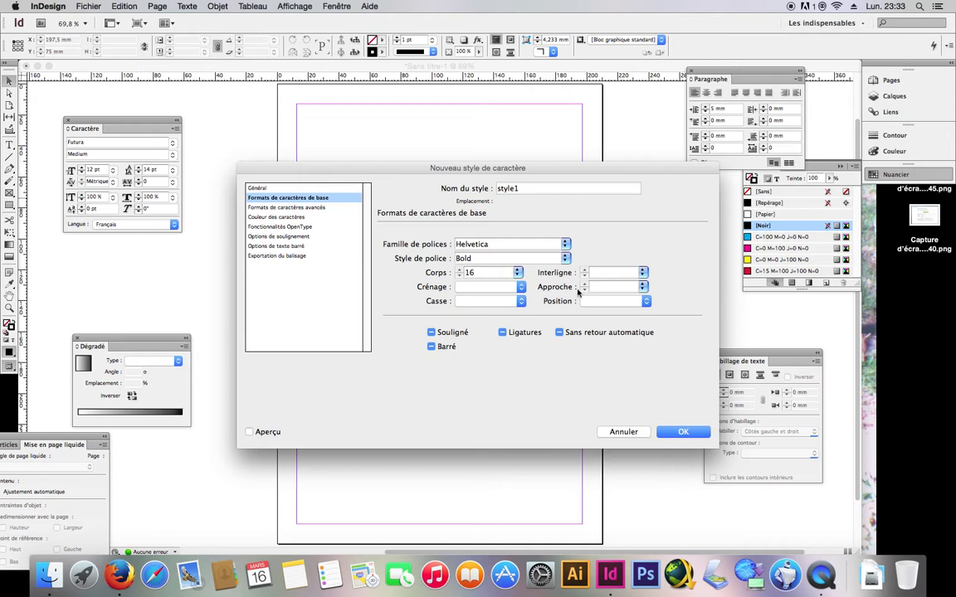
Step: Set the character color of the new style1 to C=0 M=100 J=0 N=0 and save the character style
{"action": "left_click", "coordinate": [279, 207]}
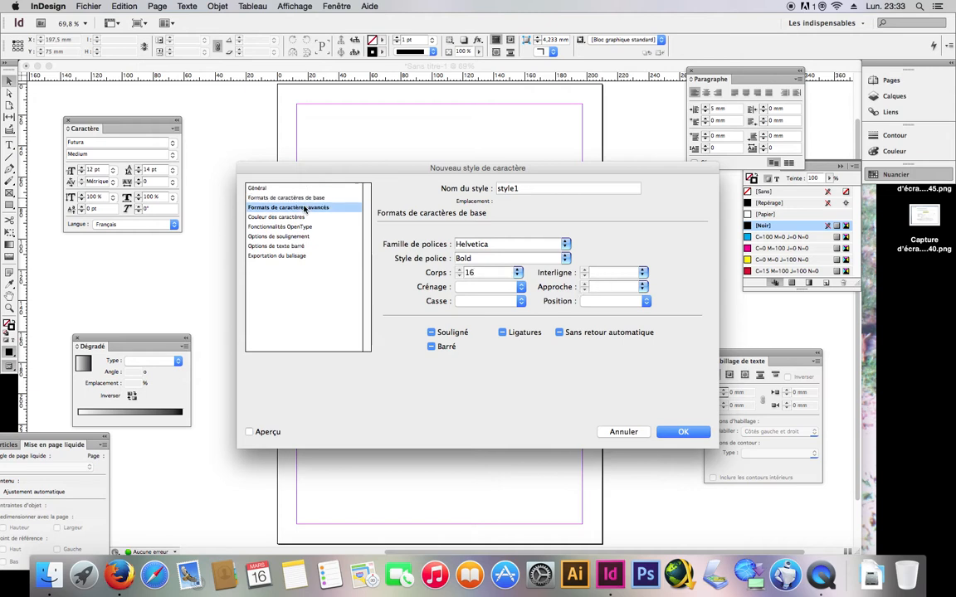
{"action": "left_click", "coordinate": [282, 216]}
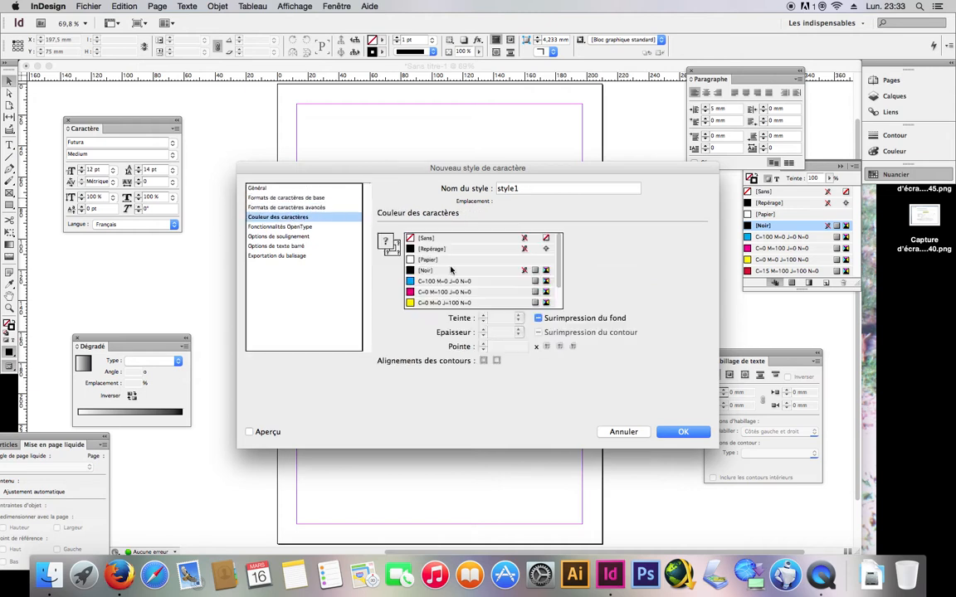
{"action": "left_click", "coordinate": [434, 292]}
{"action": "left_click", "coordinate": [280, 227]}
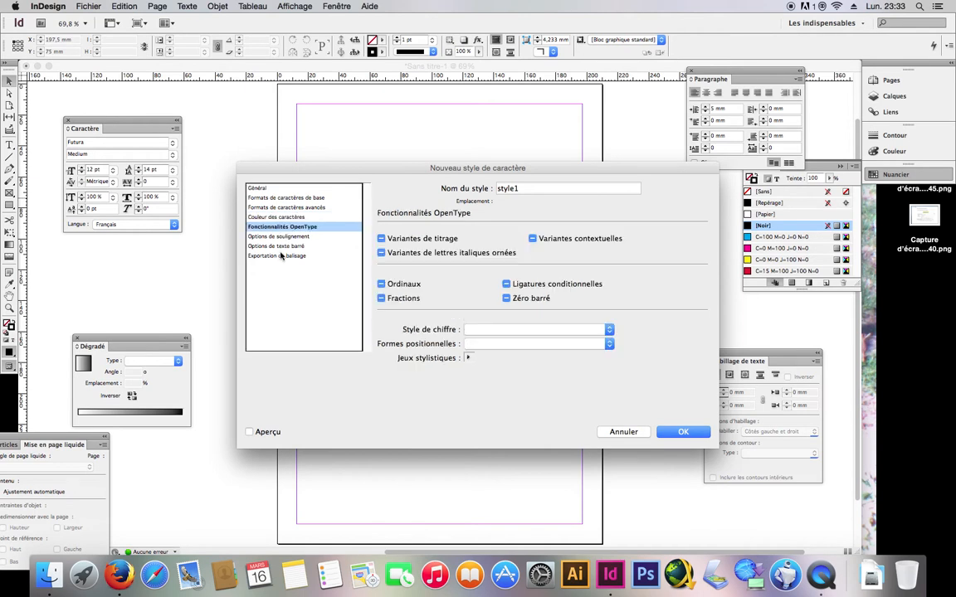
{"action": "left_click", "coordinate": [663, 431]}
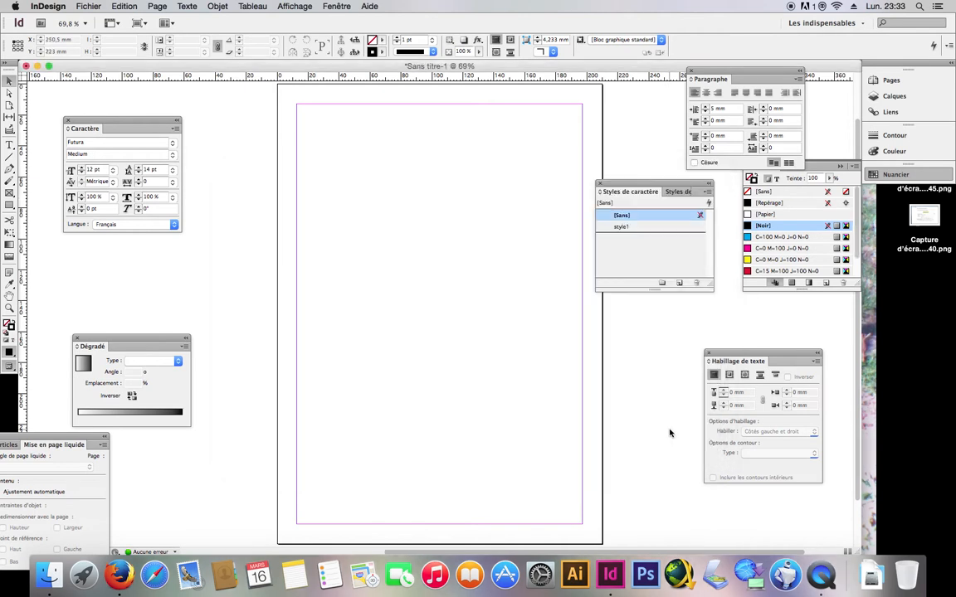
Step: Draw a large text frame across the upper middle of the page and fill it with placeholder text
{"action": "left_click", "coordinate": [9, 143]}
{"action": "left_click_drag", "start_coordinate": [312, 177], "coordinate": [546, 411]}
{"action": "right_click", "coordinate": [408, 251]}
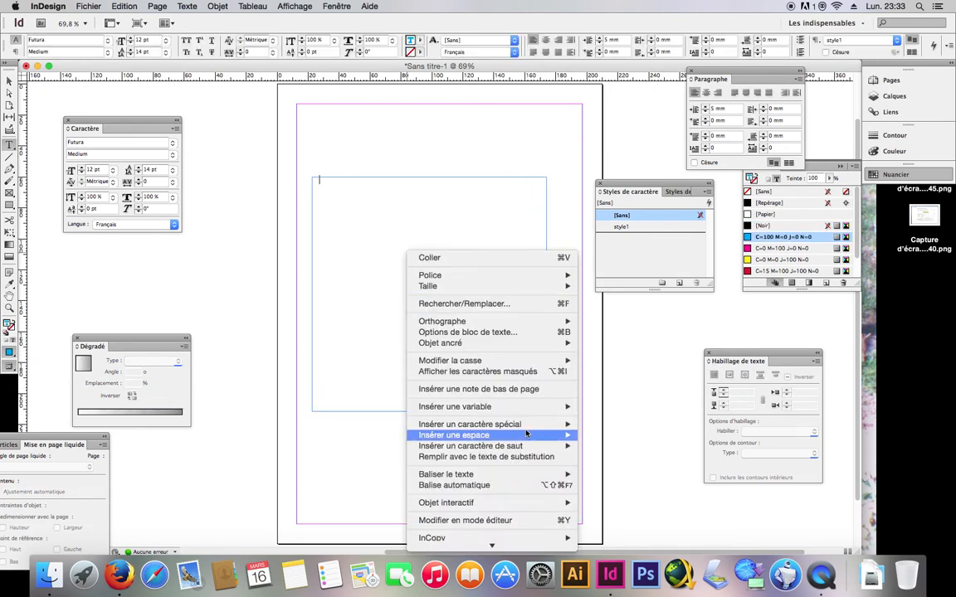
{"action": "left_click", "coordinate": [528, 459]}
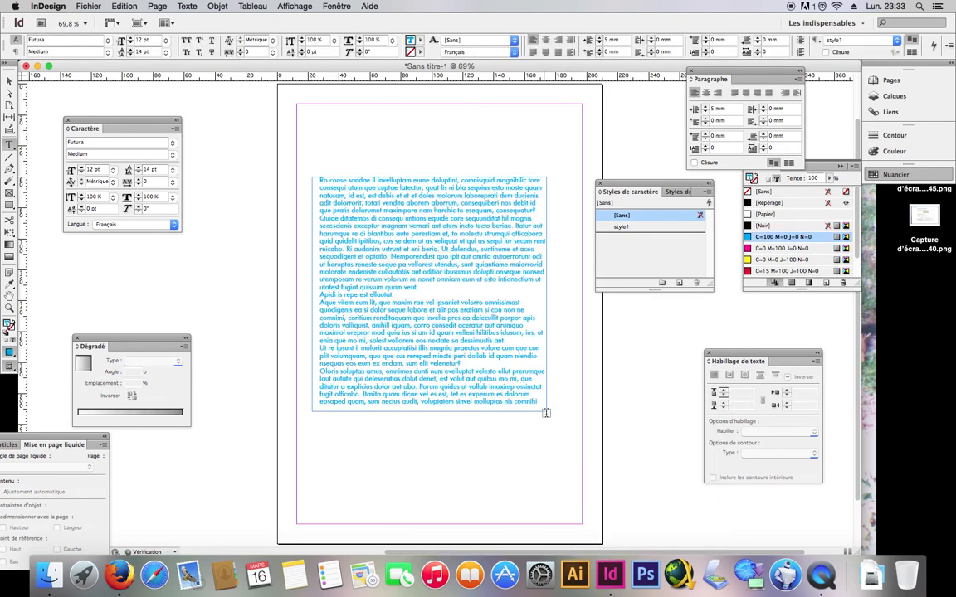
Step: Apply the character style style1 to the two lines of placeholder text starting with "Aque vitem eum lit", and leave text editing
{"action": "left_click", "coordinate": [677, 192]}
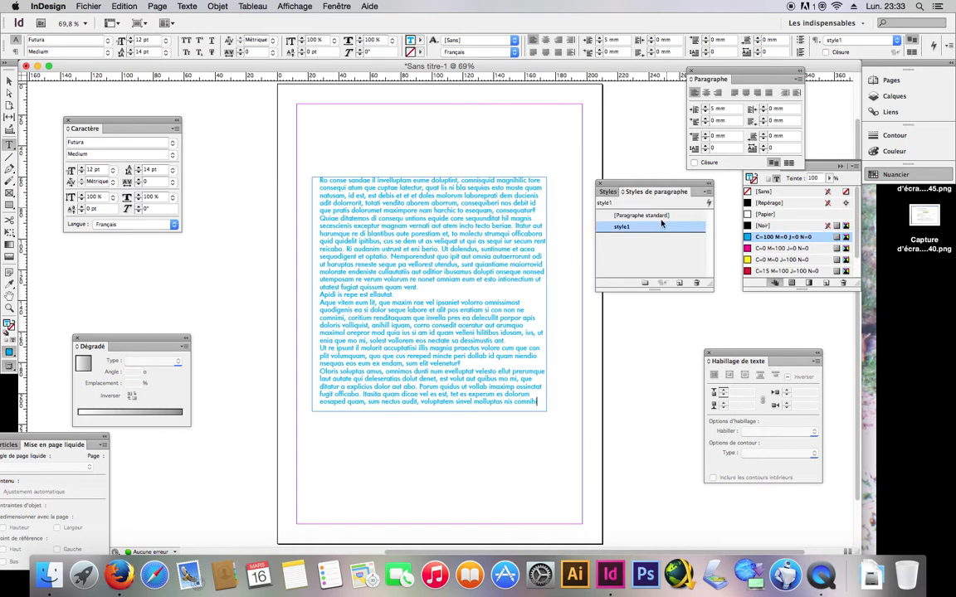
{"action": "left_click", "coordinate": [608, 192]}
{"action": "left_click_drag", "start_coordinate": [315, 303], "coordinate": [547, 310]}
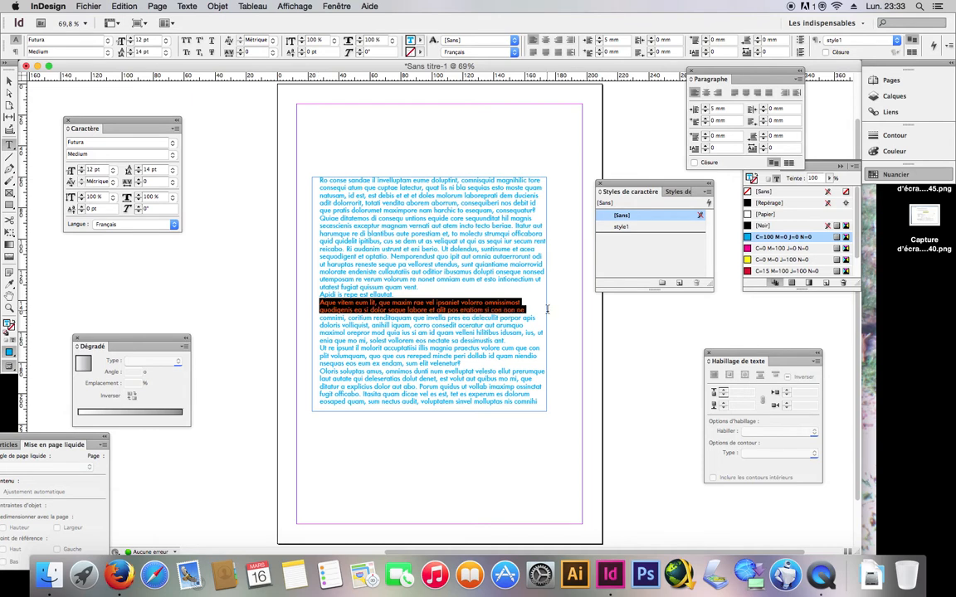
{"action": "left_click", "coordinate": [635, 229]}
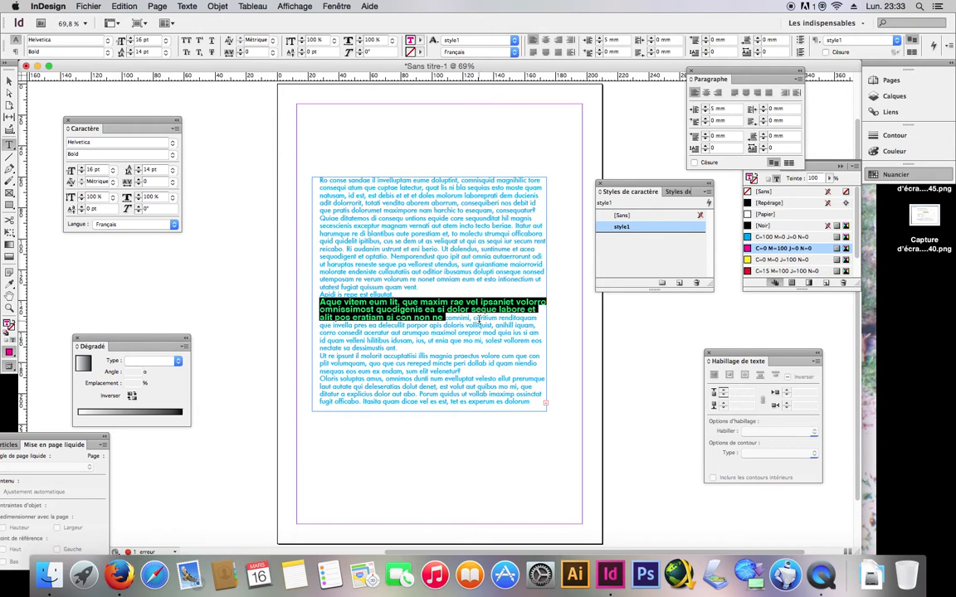
{"action": "left_click", "coordinate": [475, 321]}
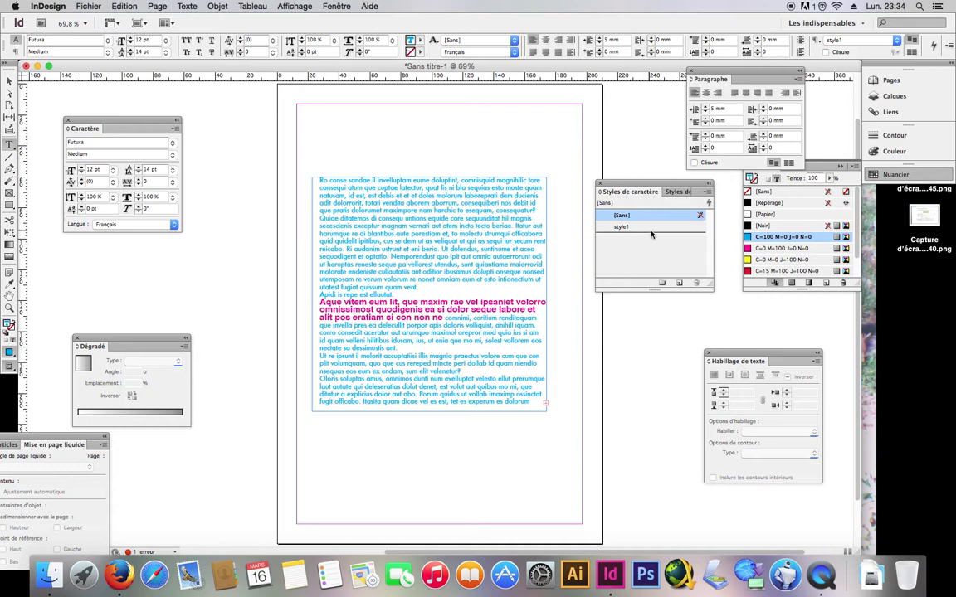
{"action": "left_click", "coordinate": [8, 80]}
{"action": "left_click", "coordinate": [187, 6]}
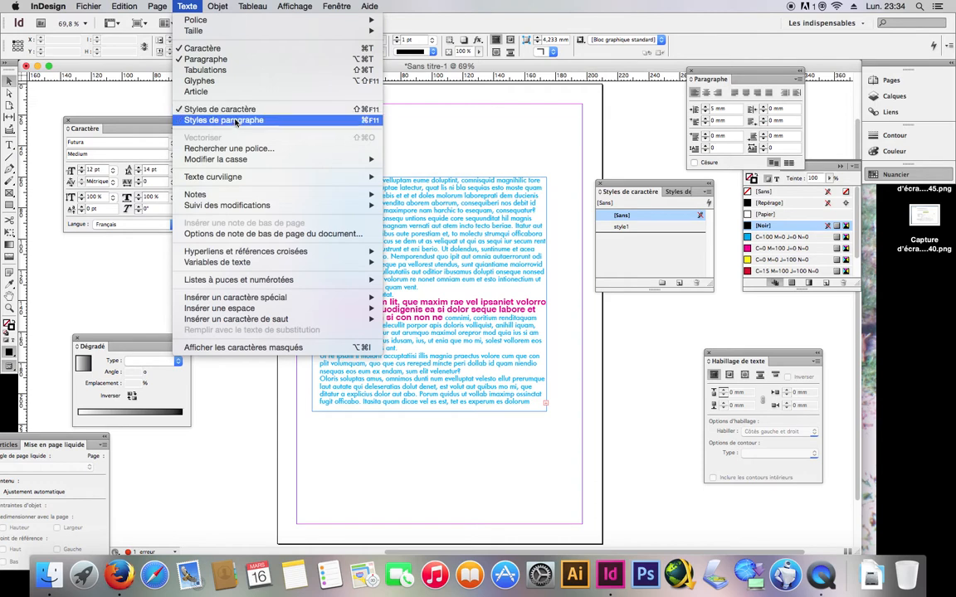
{"action": "left_click", "coordinate": [515, 149]}
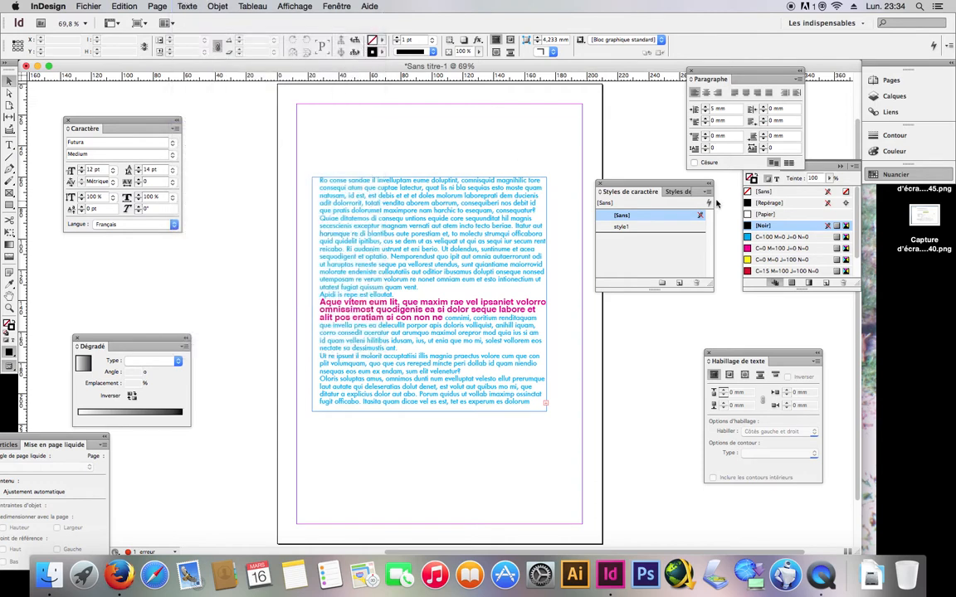
{"action": "left_click", "coordinate": [710, 193]}
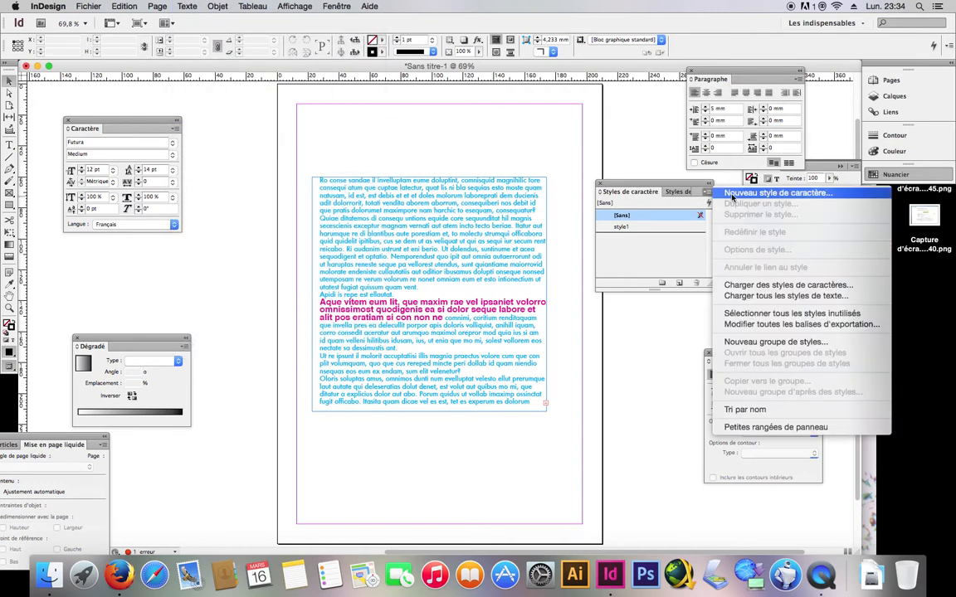
{"action": "left_click", "coordinate": [472, 154]}
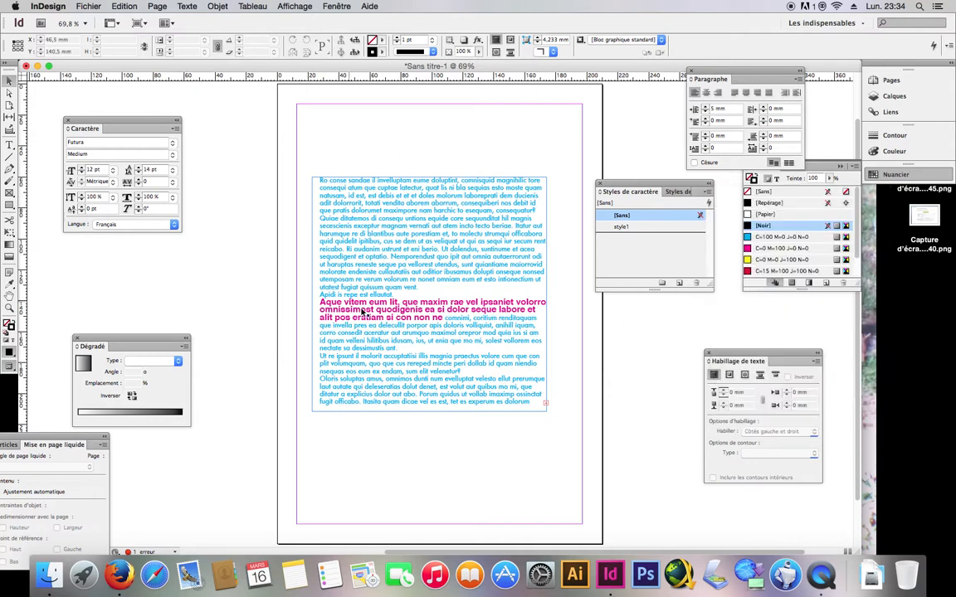
Step: Delete the placeholder text frame from the page
{"action": "left_click", "coordinate": [473, 283]}
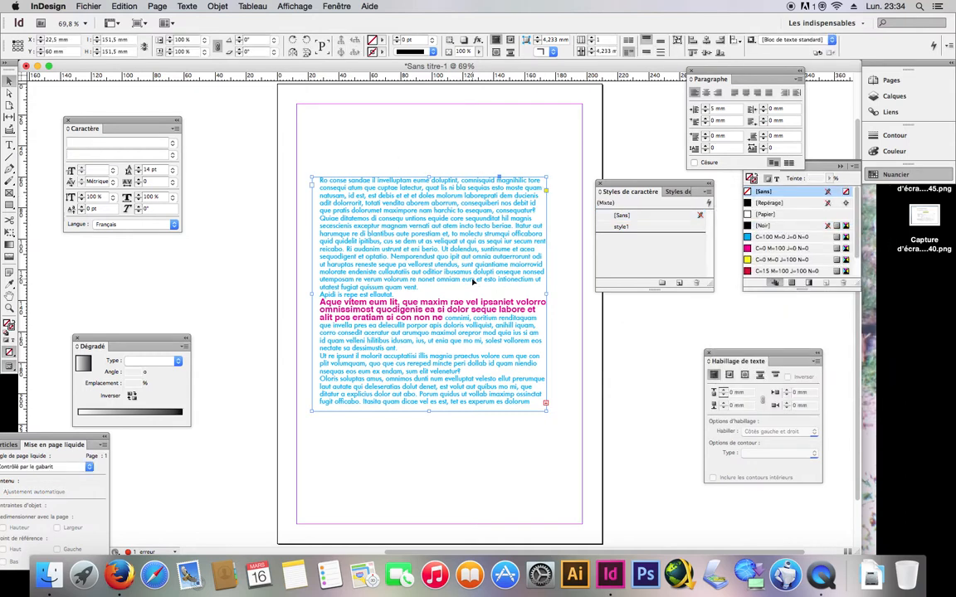
{"action": "key", "text": "Delete"}
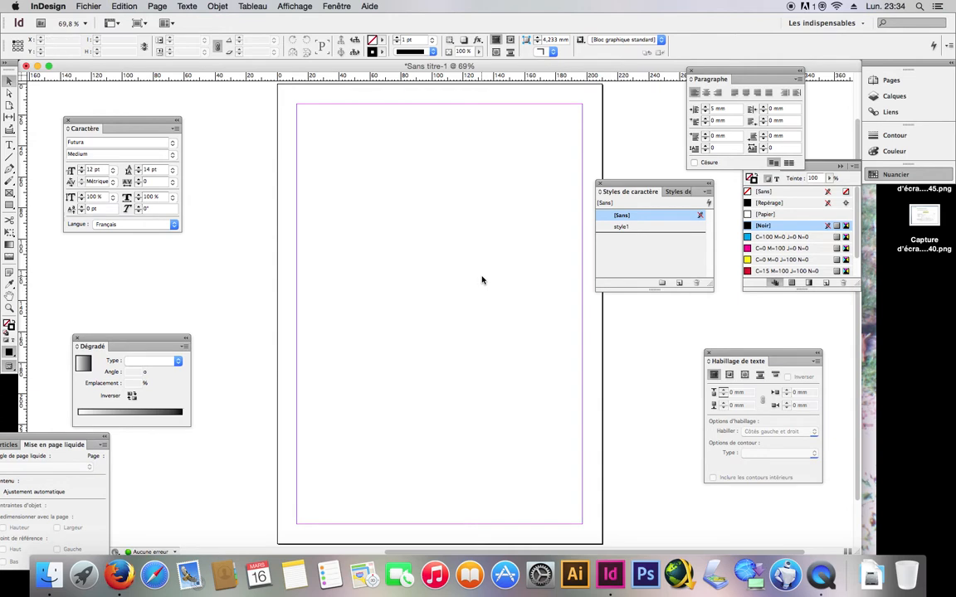